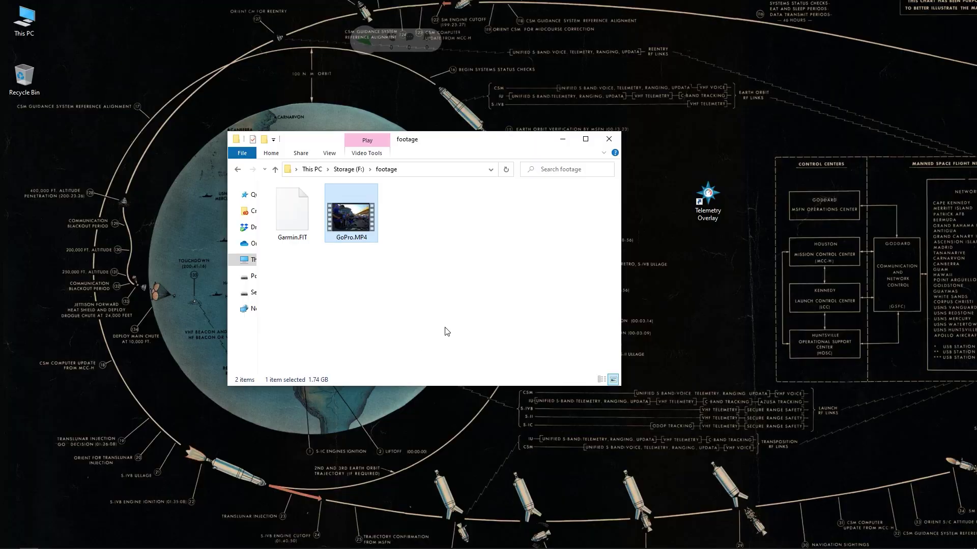
- Launch Telemetry Overlay and load GoPro.MP4 by dragging it from Explorer onto the video drop zone
double_click(703, 201)
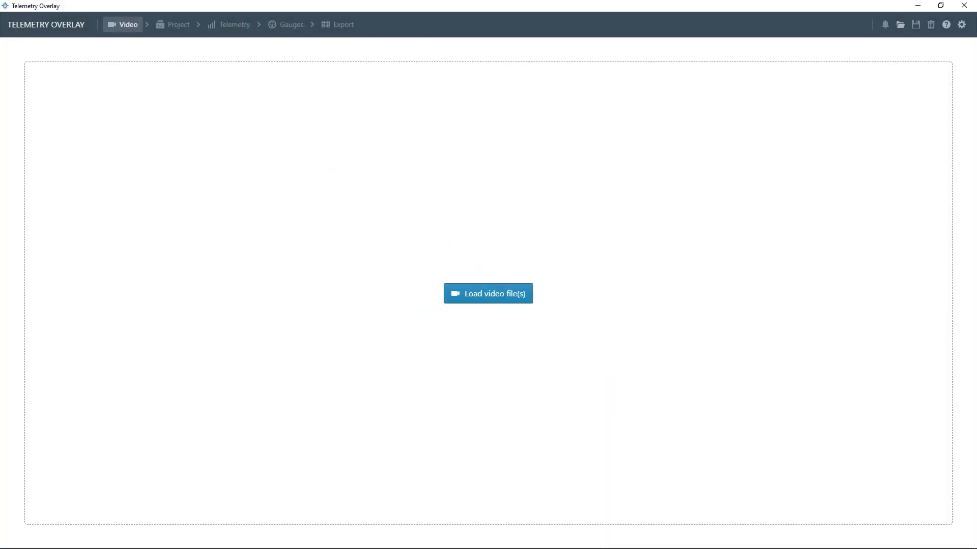
key(alt+Tab)
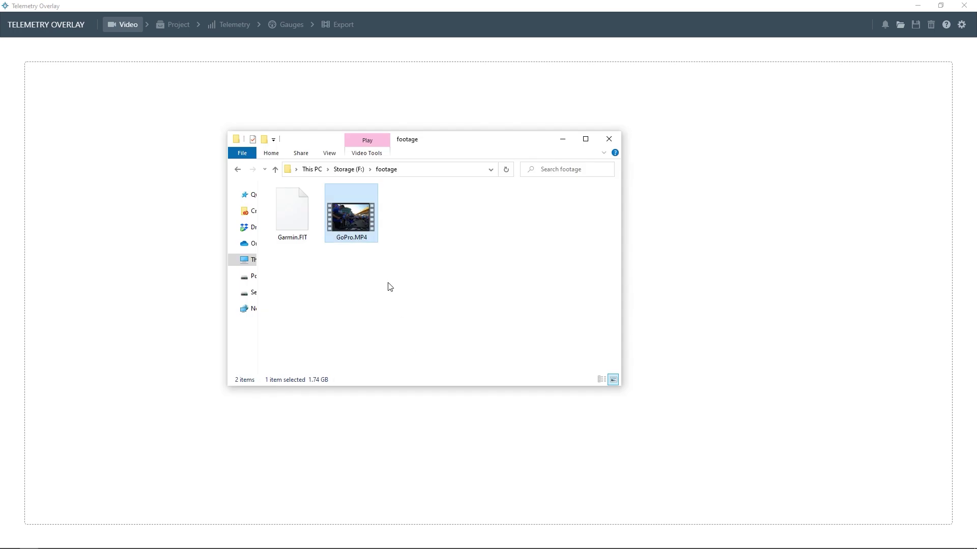
drag(457, 144, 893, 207)
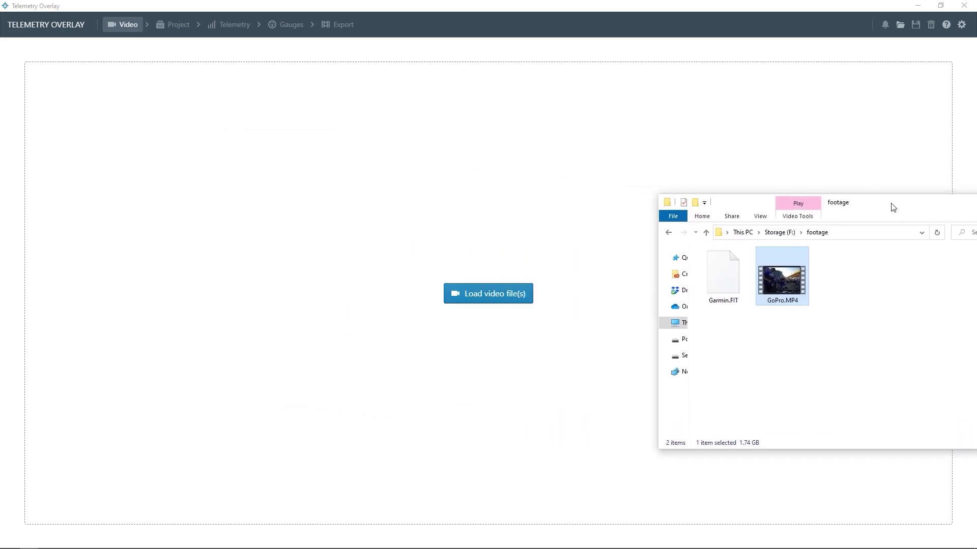
drag(790, 282, 480, 244)
click(734, 5)
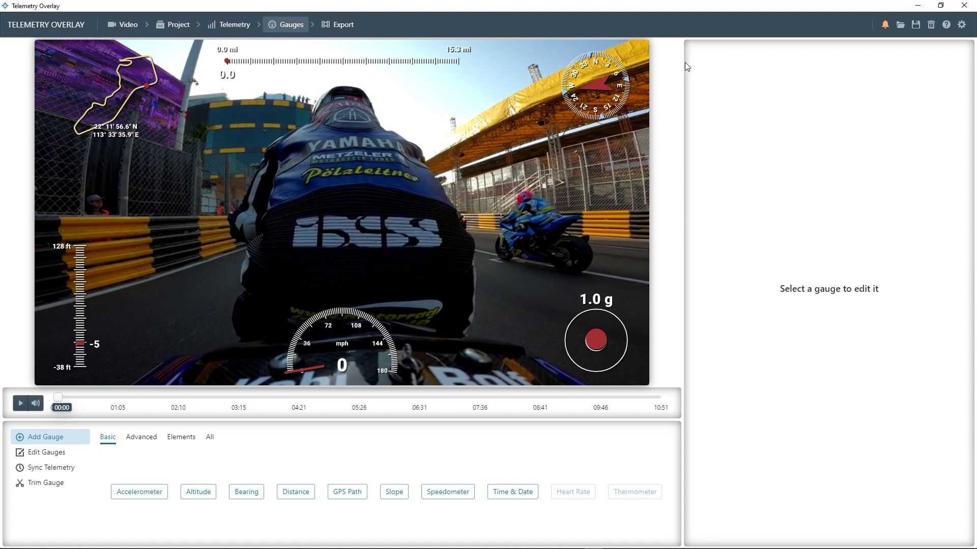
click(21, 404)
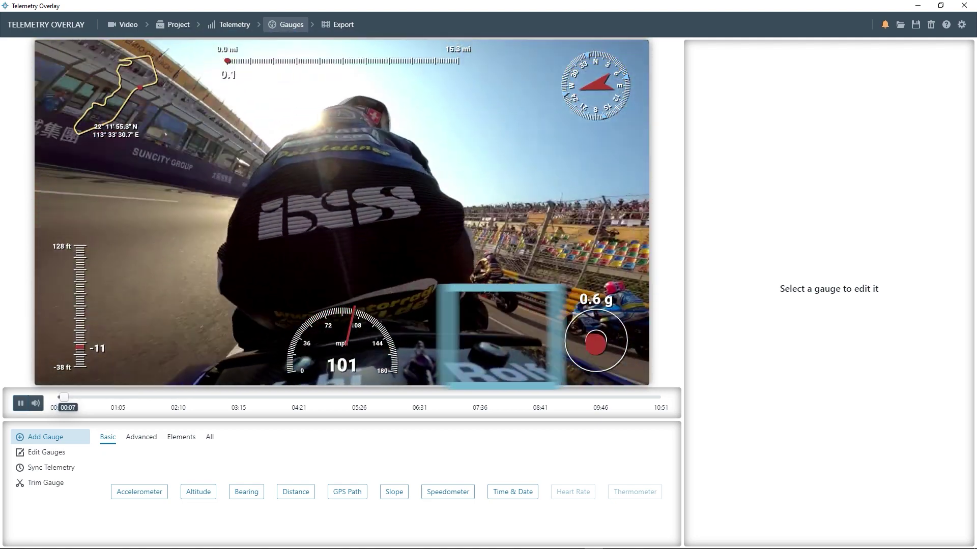
click(19, 405)
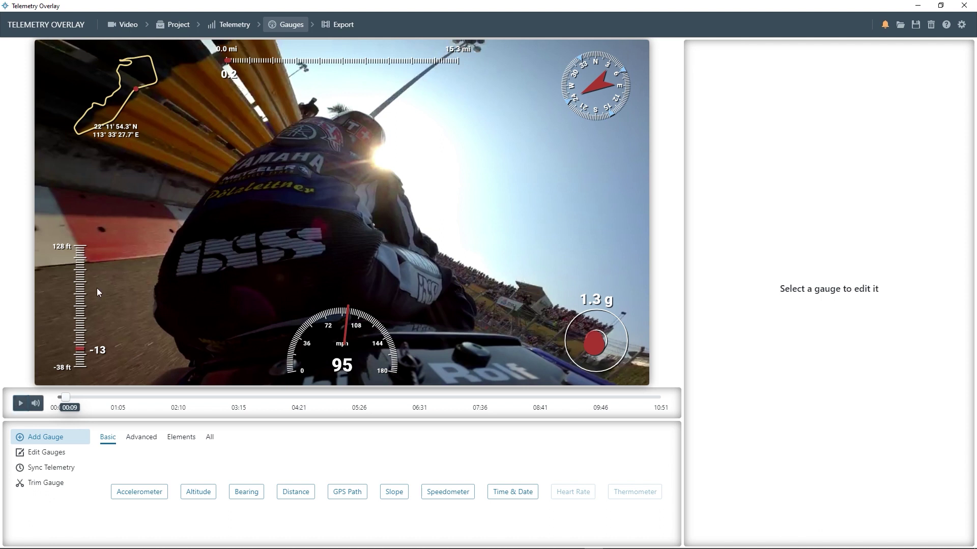
click(340, 24)
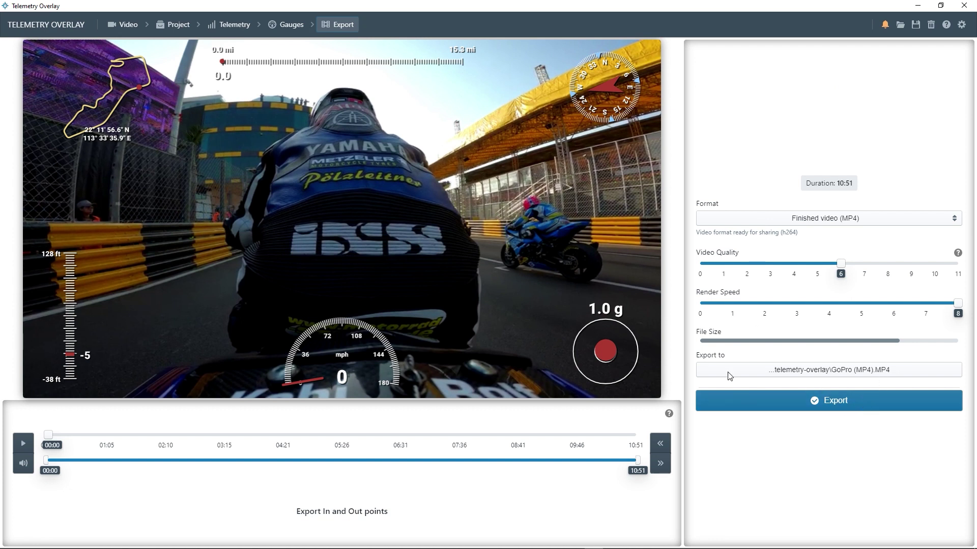
click(292, 26)
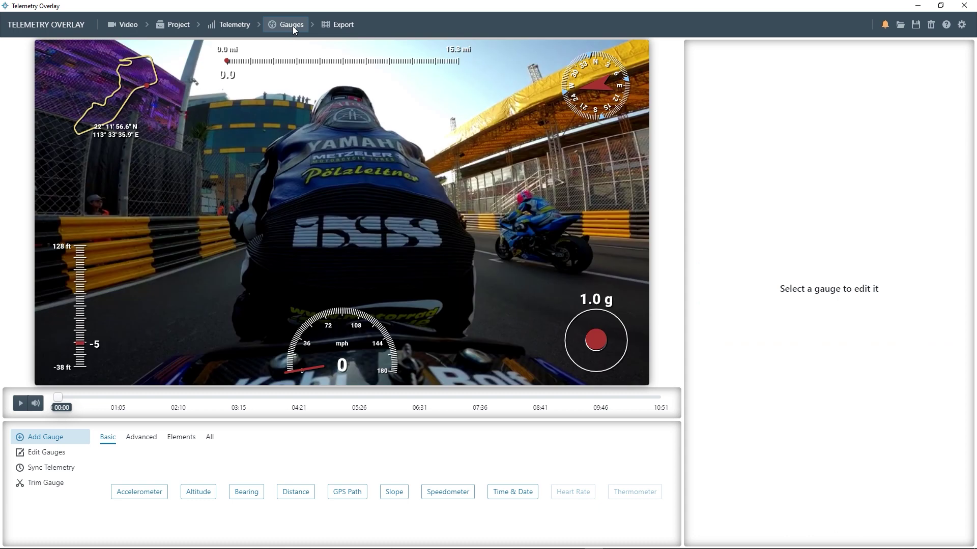
- Delete the altitude gauge and move the compass to the video's bottom-left
click(81, 294)
scroll(909, 152, down, 2)
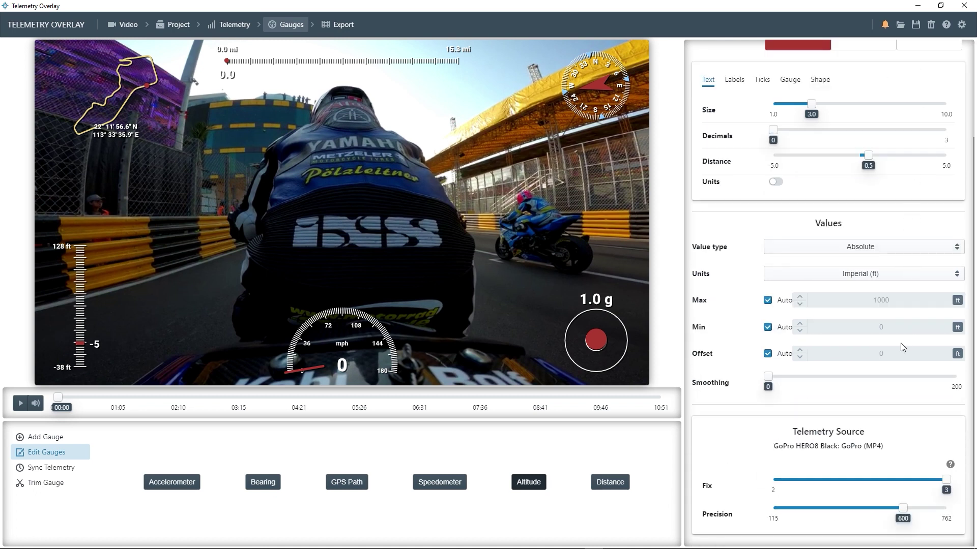
scroll(900, 343, up, 2)
click(954, 65)
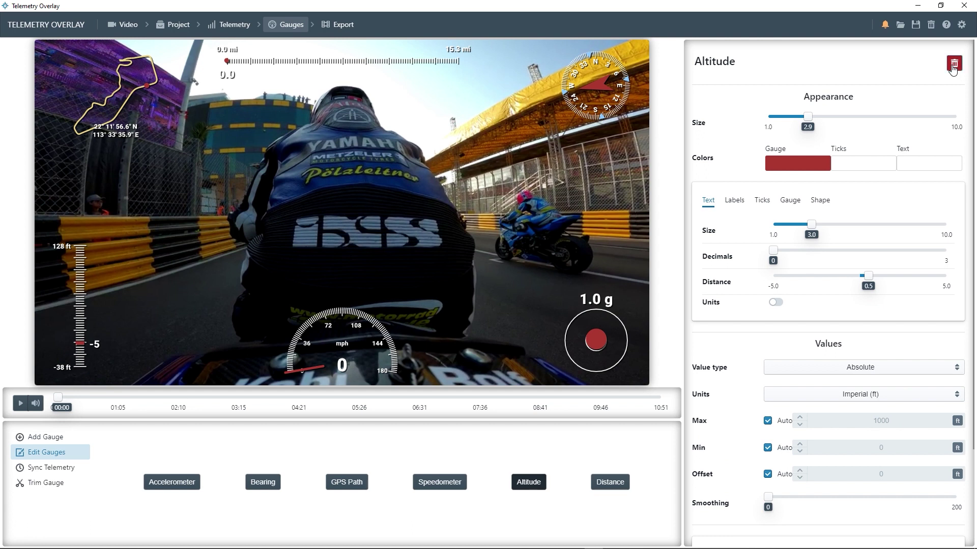
click(562, 288)
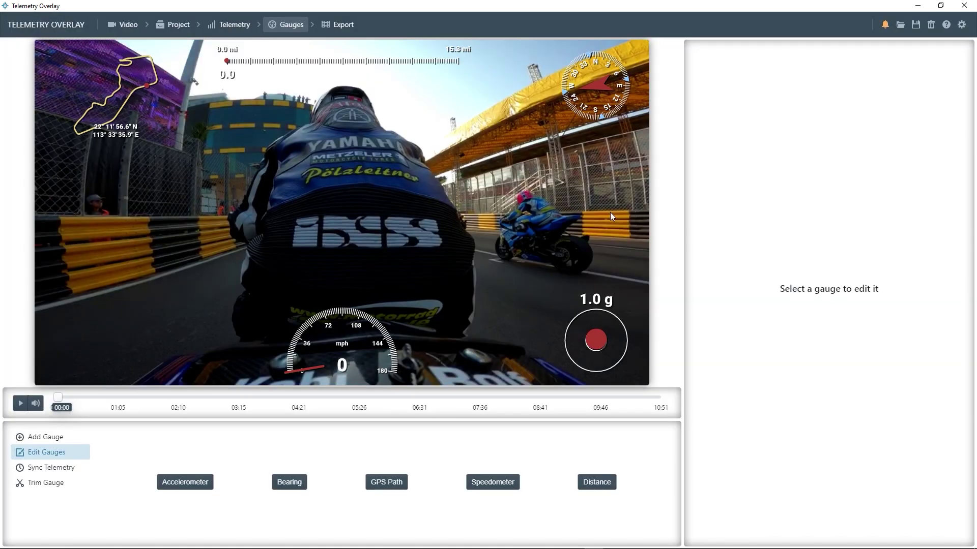
drag(606, 83, 98, 340)
- Turn the accelerometer gauge bright blue and enlarge the speedometer to size 4.0
click(601, 334)
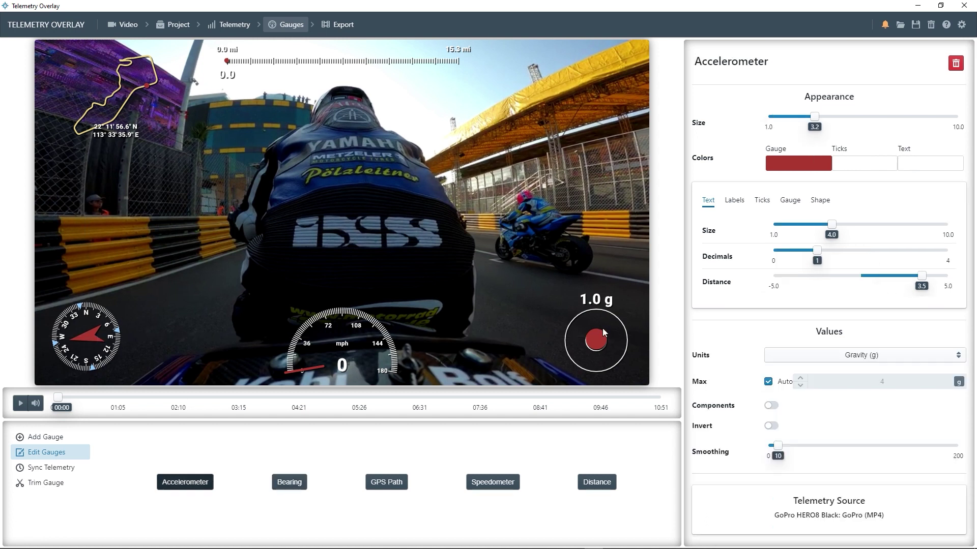
click(784, 169)
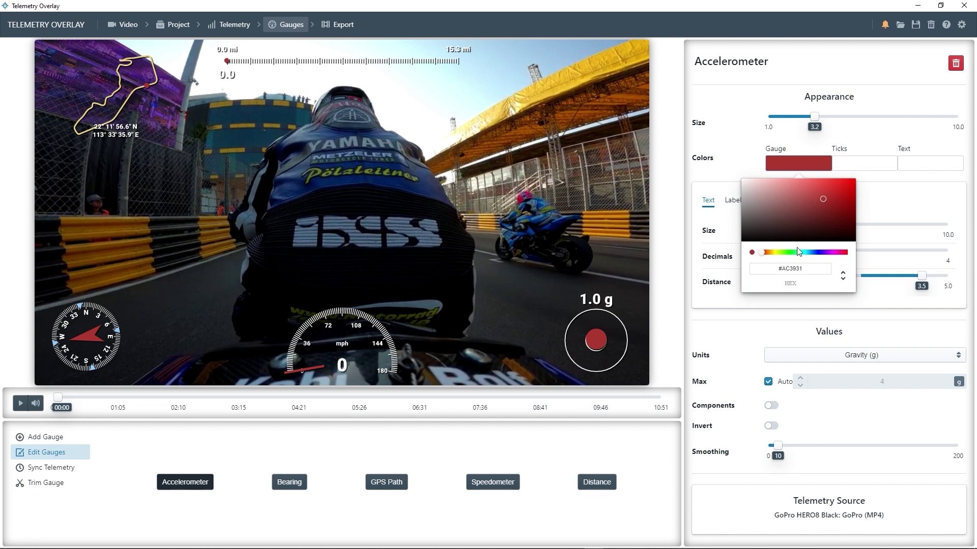
click(811, 253)
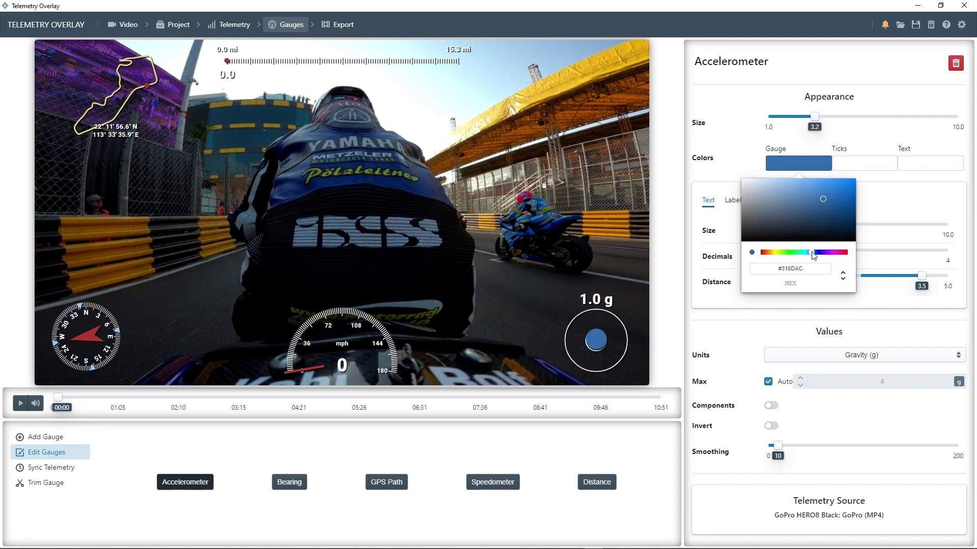
drag(813, 252, 814, 252)
drag(847, 193, 866, 181)
click(527, 260)
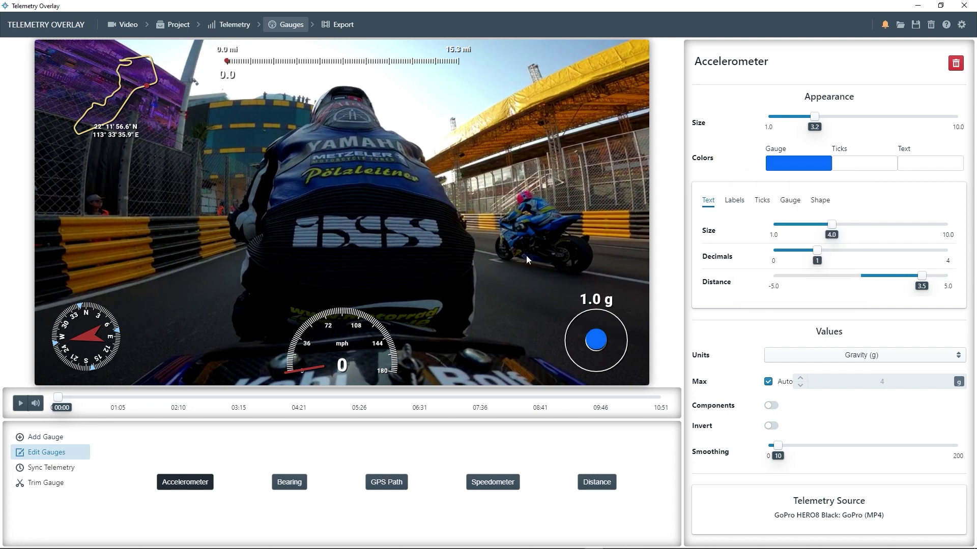
click(346, 350)
drag(799, 116, 831, 125)
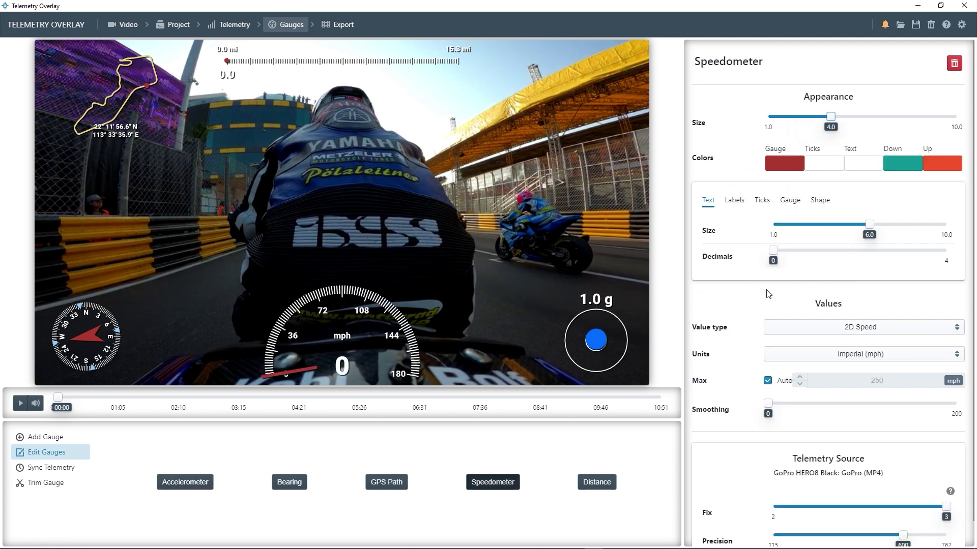
- Set the speedometer units to km/h after briefly trying knots
click(843, 360)
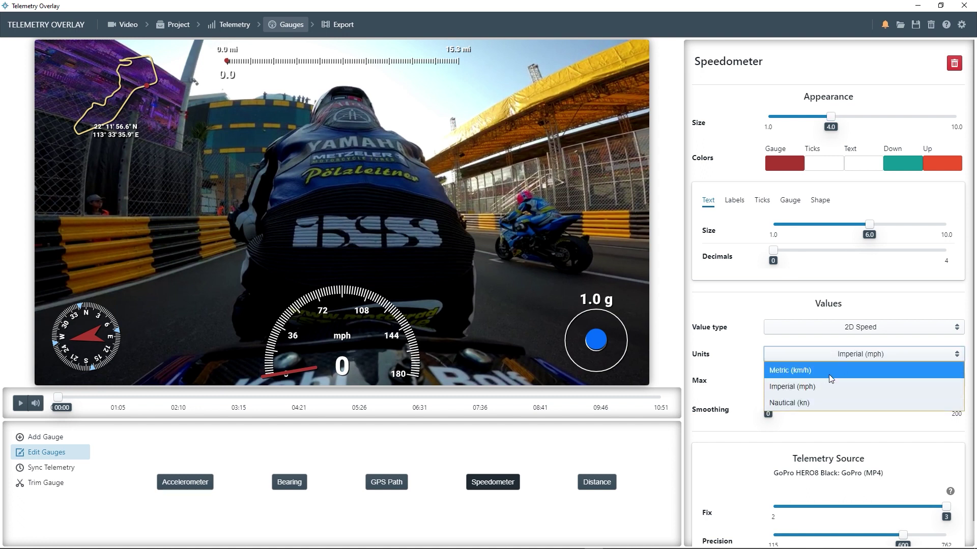
click(829, 374)
click(829, 363)
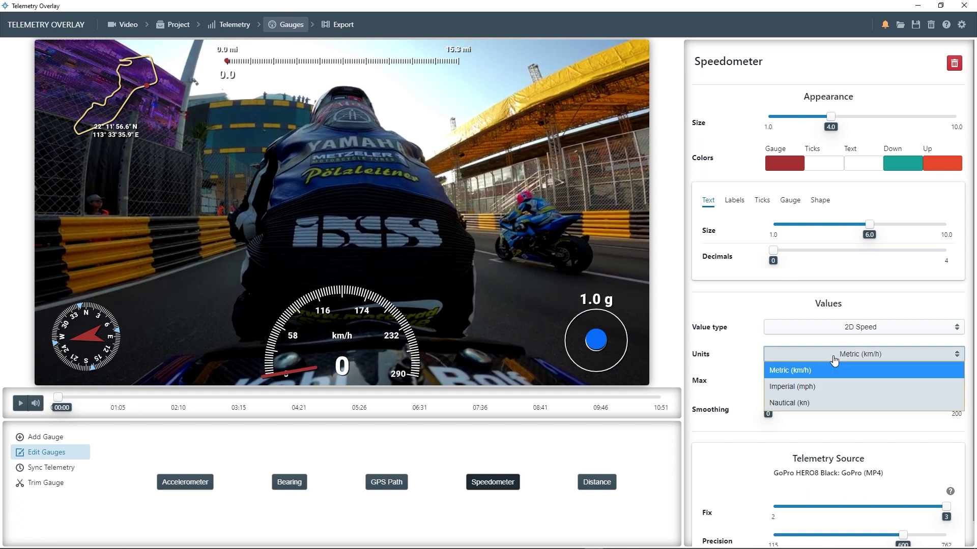
click(819, 407)
click(815, 359)
click(809, 372)
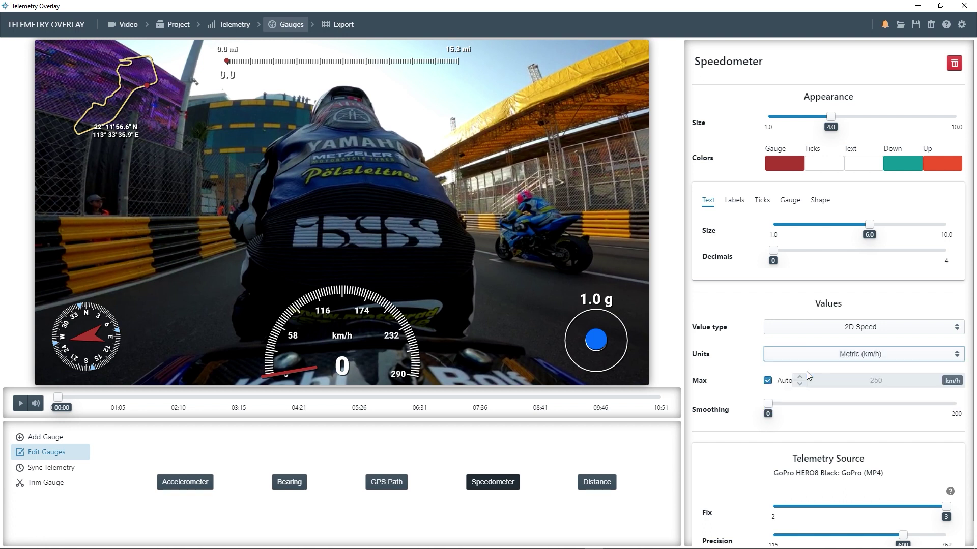
- Give the speedometer the Alternative style, arc width 8.0, 4 small ticks and angle 45
click(790, 203)
click(776, 303)
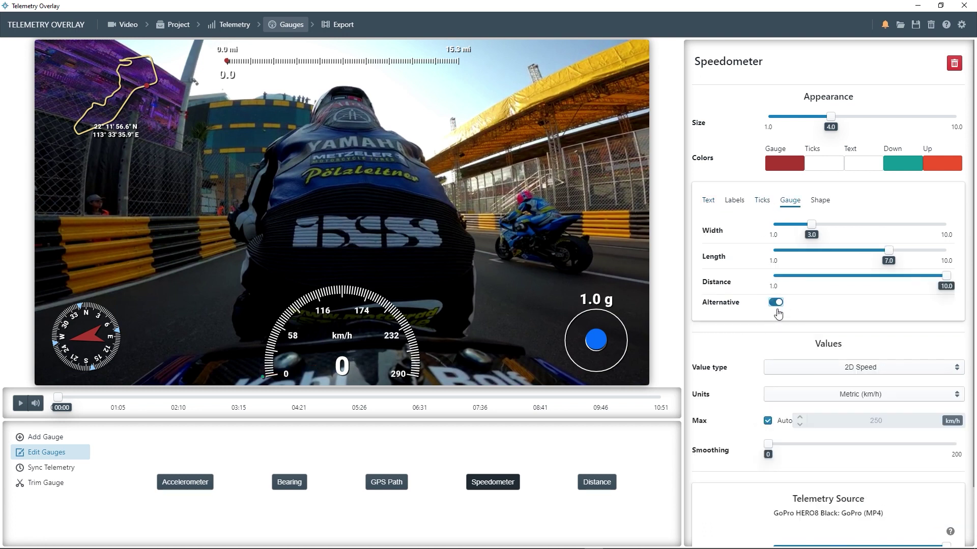
click(257, 398)
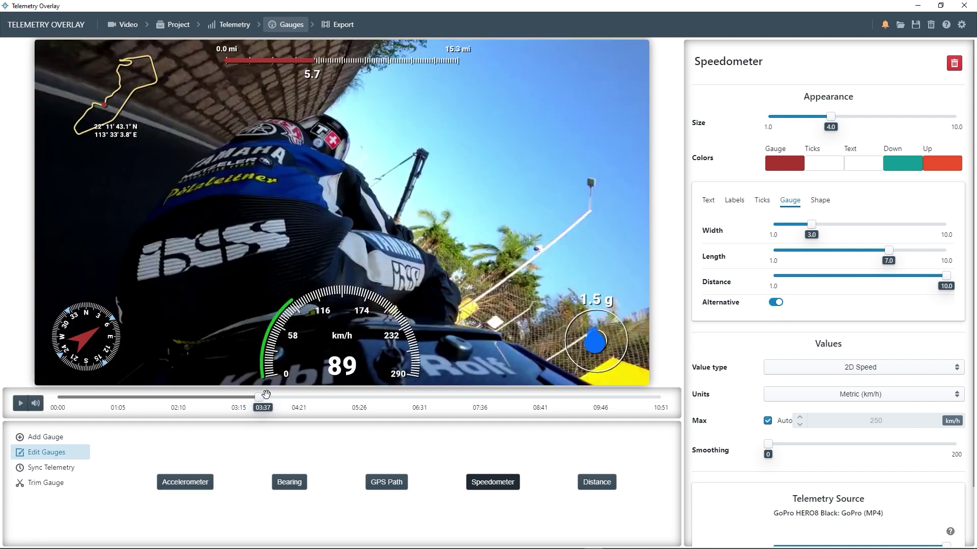
drag(809, 225, 908, 224)
click(762, 201)
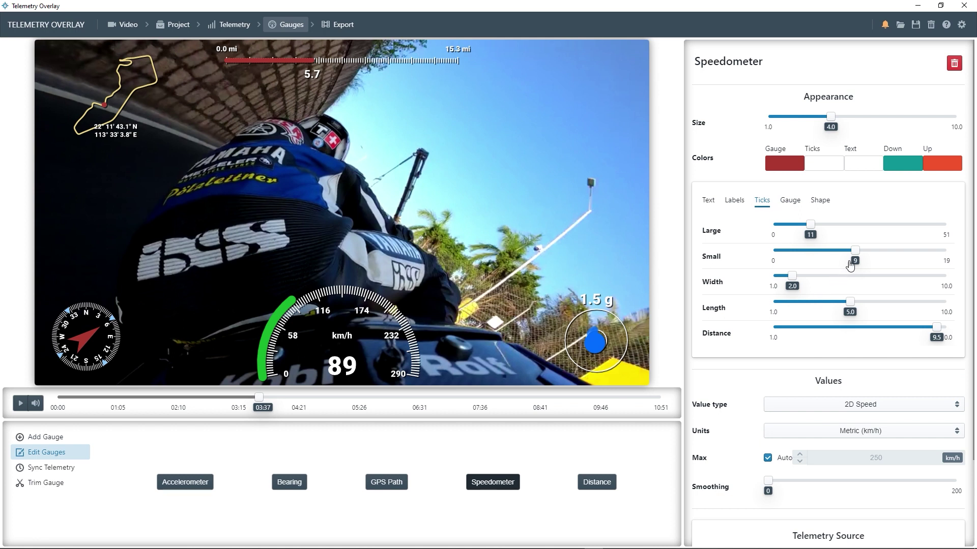
drag(854, 251, 809, 251)
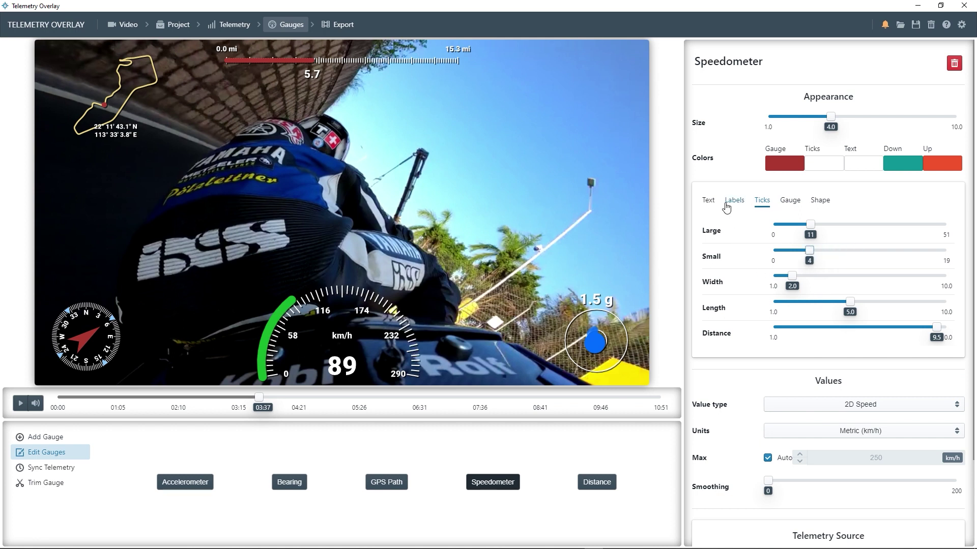
click(790, 201)
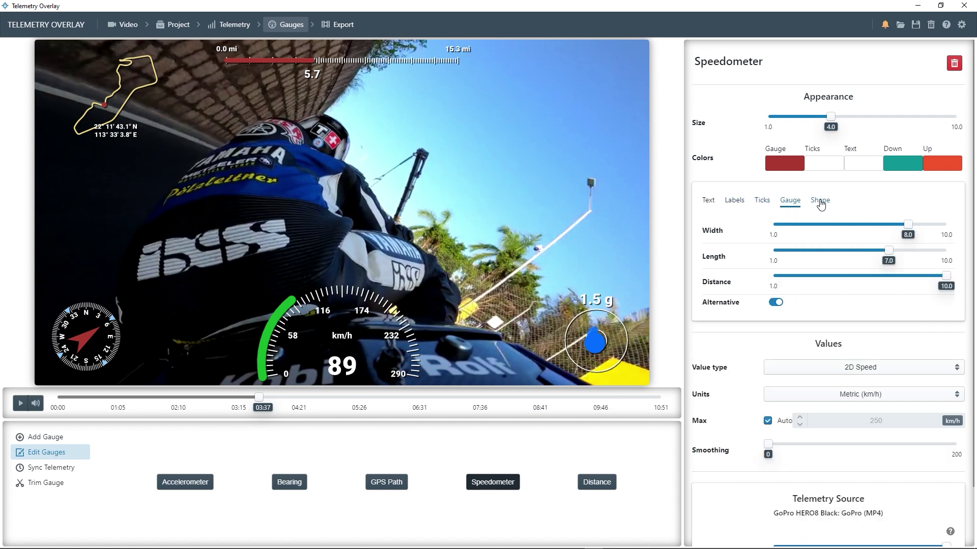
click(820, 201)
drag(860, 224, 820, 251)
- Place the speedometer bottom-left and the compass top-right, then play from 03:37
drag(80, 345, 373, 199)
drag(363, 348, 89, 341)
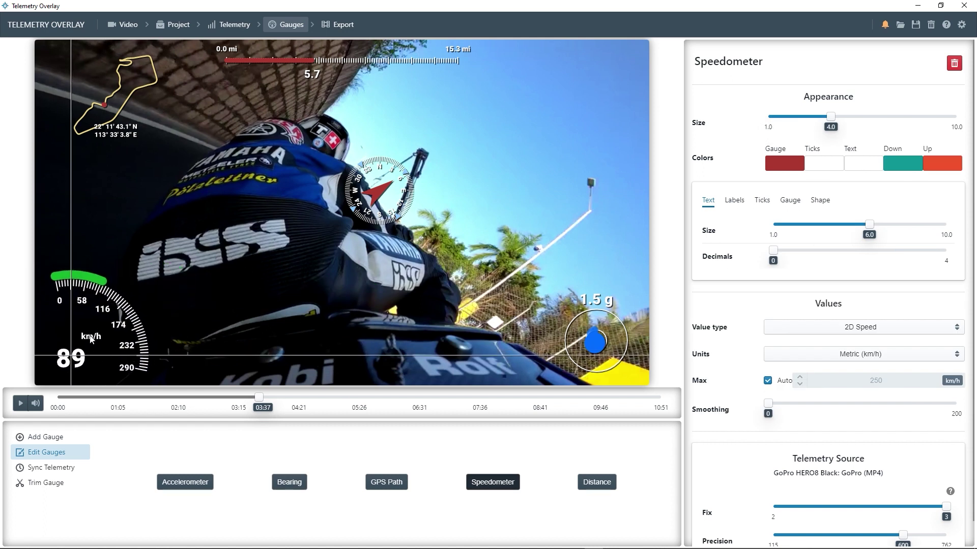
drag(377, 189, 595, 87)
click(21, 404)
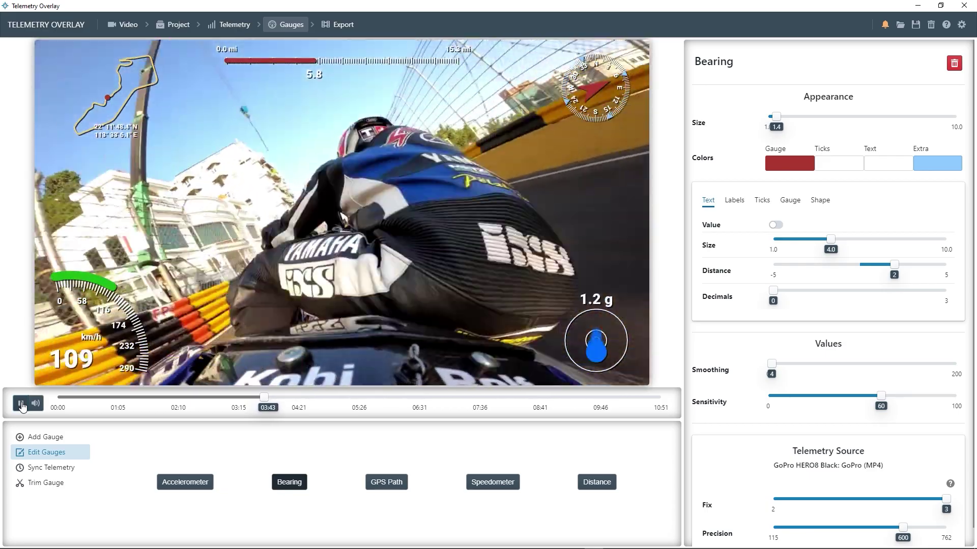
- Stop playback, enlarge the track map to size 6.2 near the centre, and hide its GPS coordinates
key(space)
drag(113, 102, 300, 200)
drag(783, 118, 877, 117)
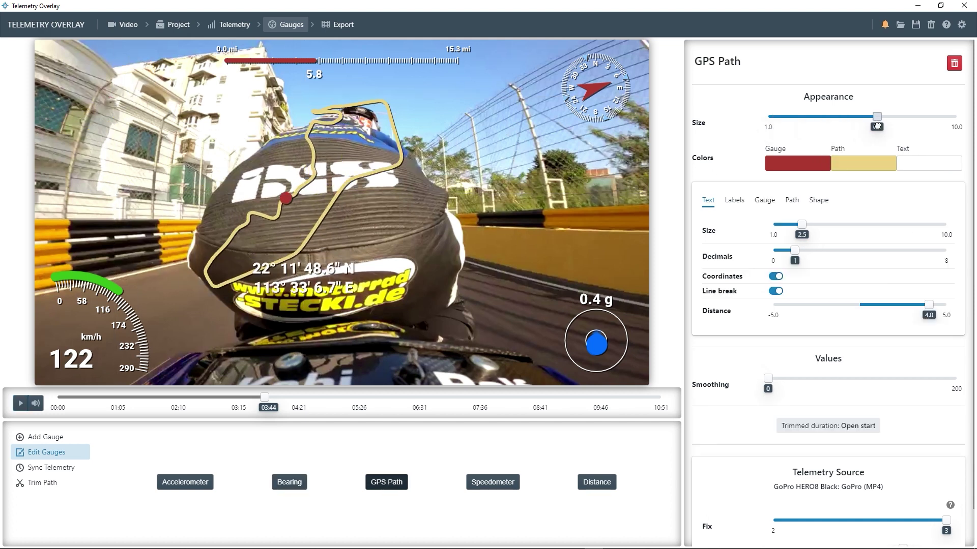
drag(299, 201, 350, 203)
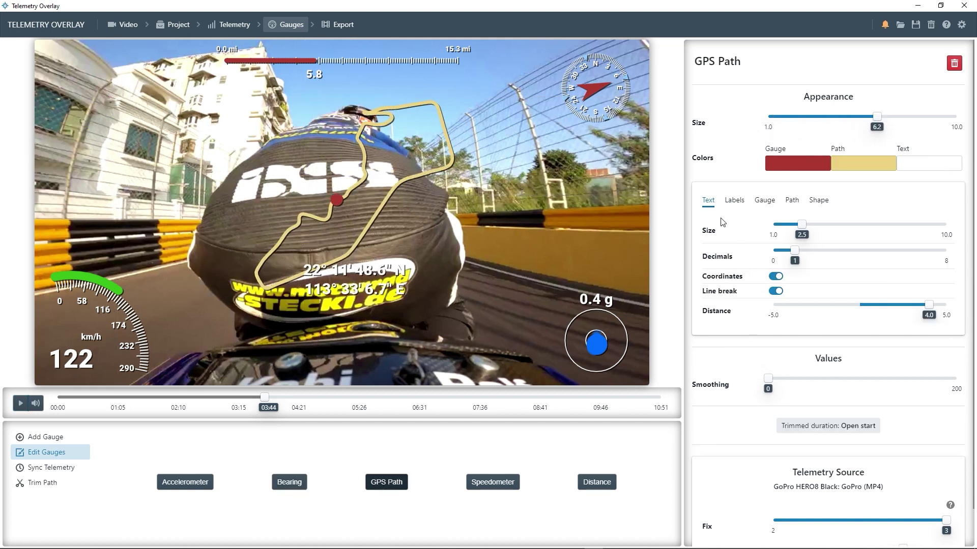
click(775, 278)
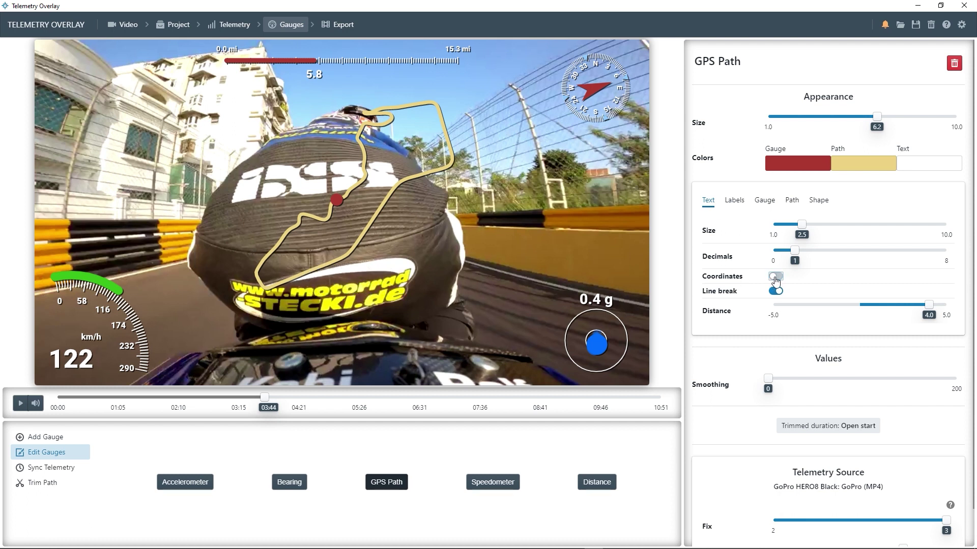
- Switch the map background to the Dark style, shrink it to 2.9 and move it top-left
click(819, 201)
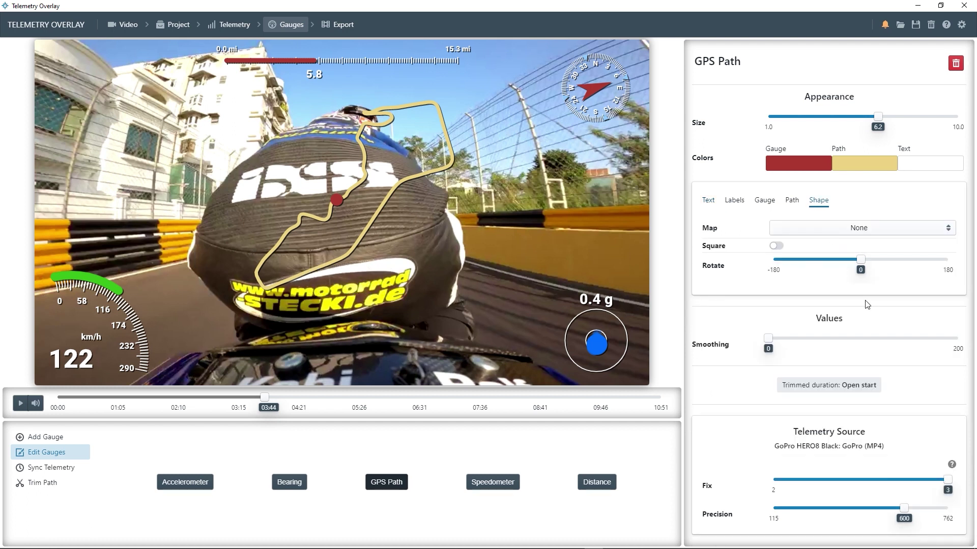
click(874, 236)
click(850, 257)
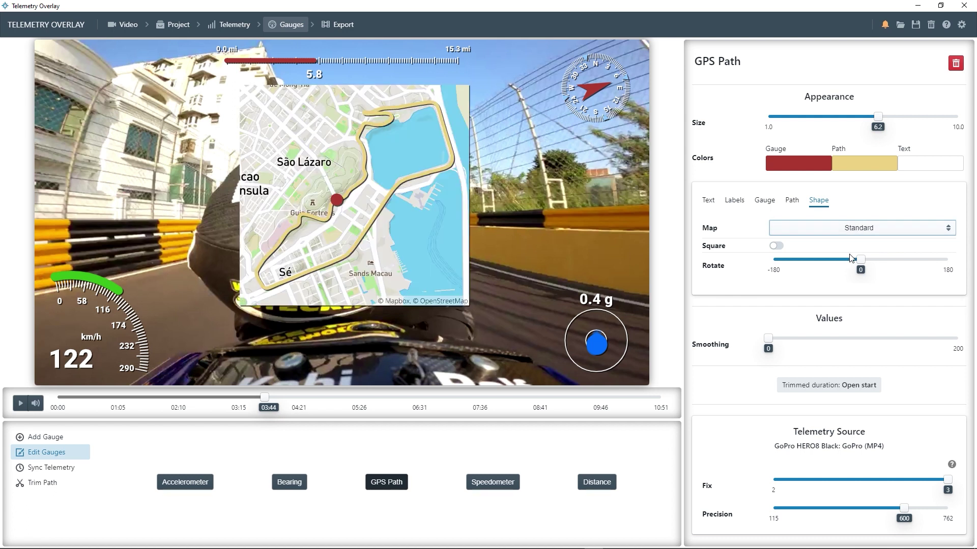
click(863, 230)
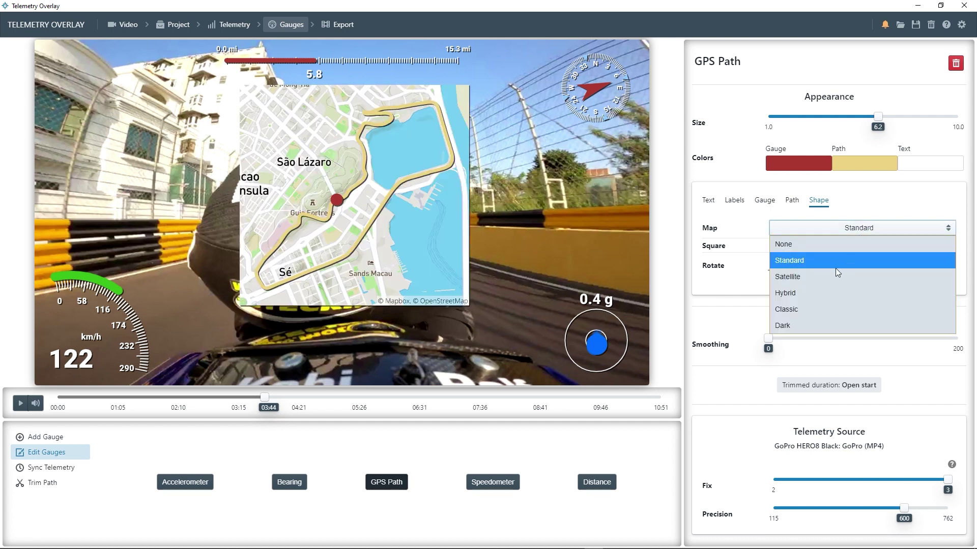
click(836, 270)
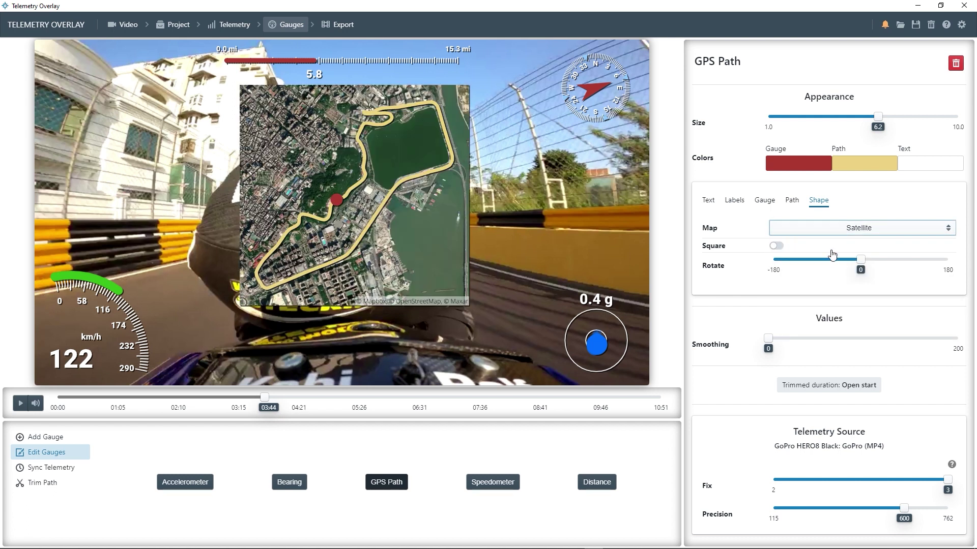
click(842, 232)
click(801, 323)
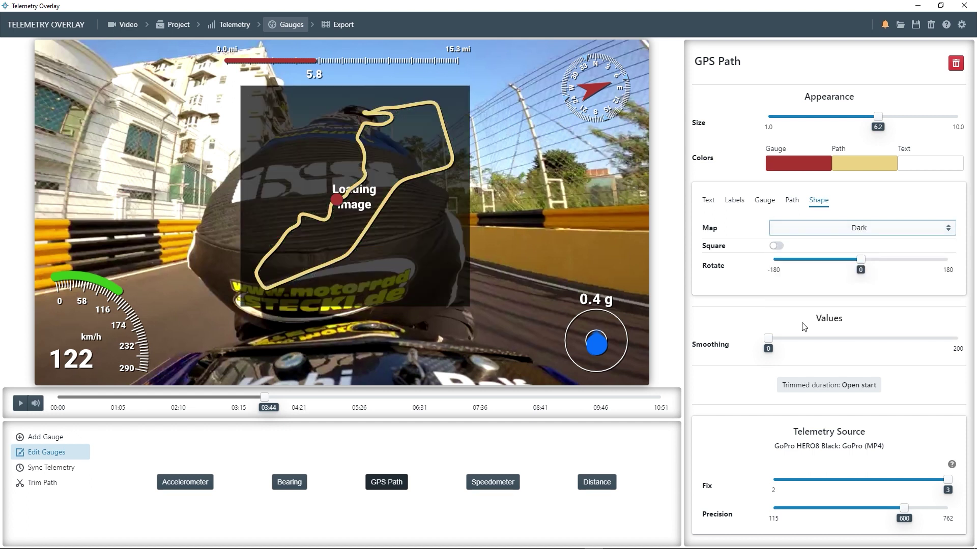
drag(871, 121, 809, 117)
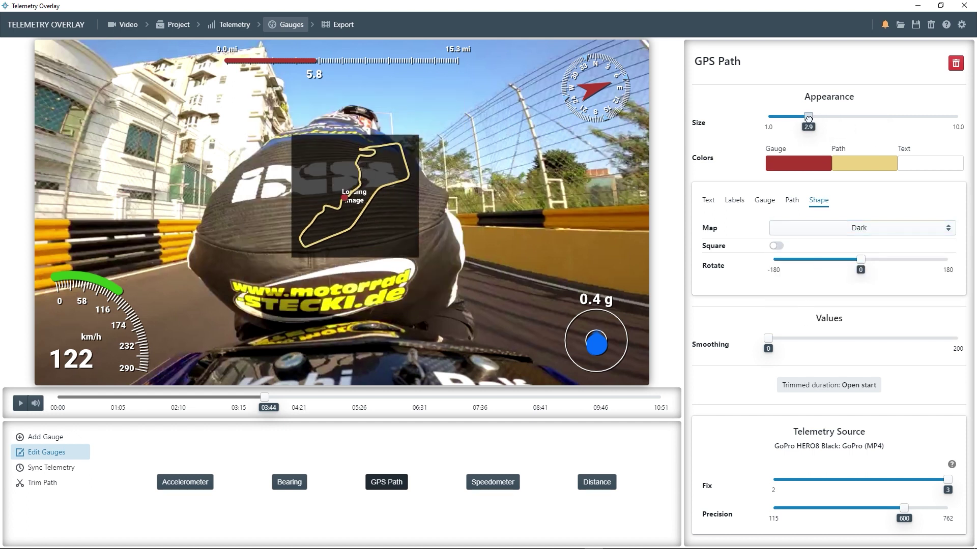
drag(354, 194, 98, 105)
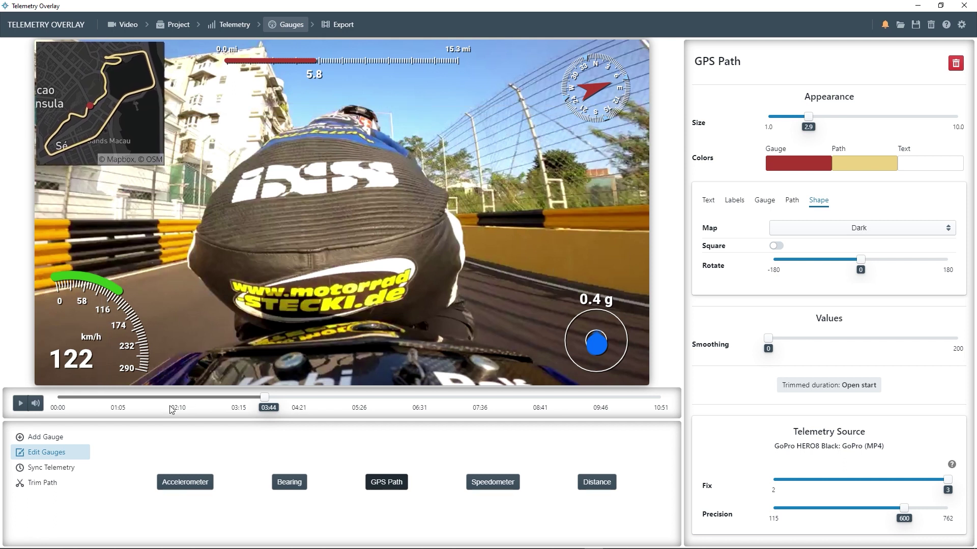
click(48, 437)
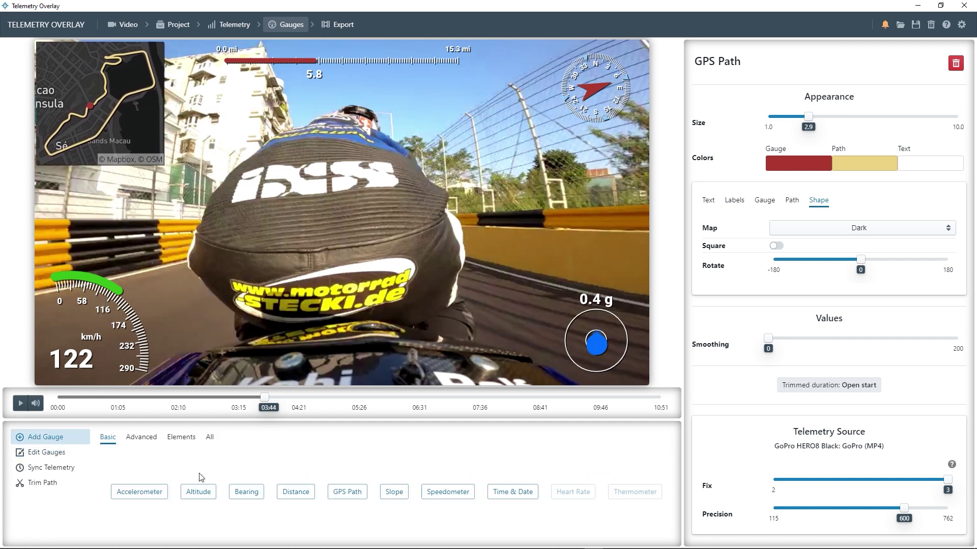
- Add an Advanced Speed vs Time graph near the bottom, size 3.2, smoothing 84
click(143, 438)
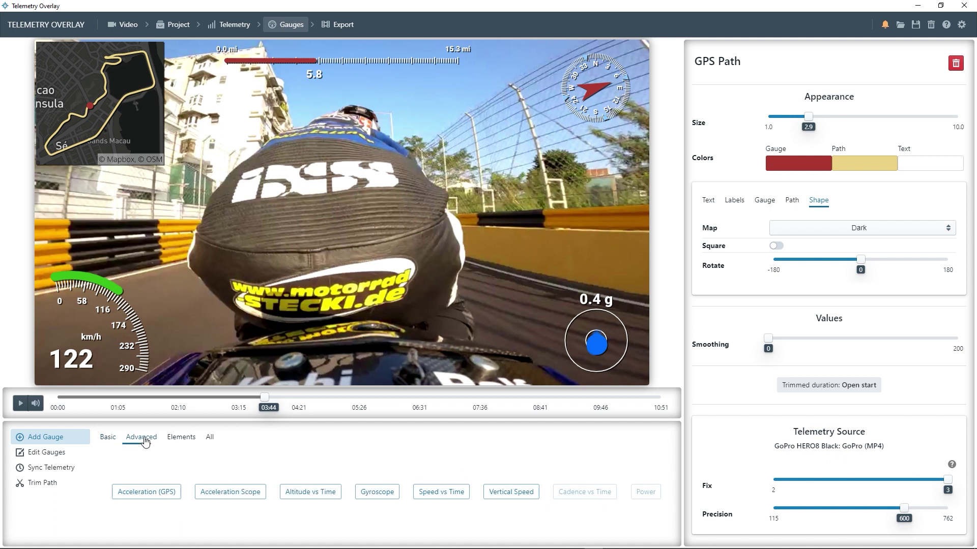
click(452, 492)
drag(324, 231, 333, 357)
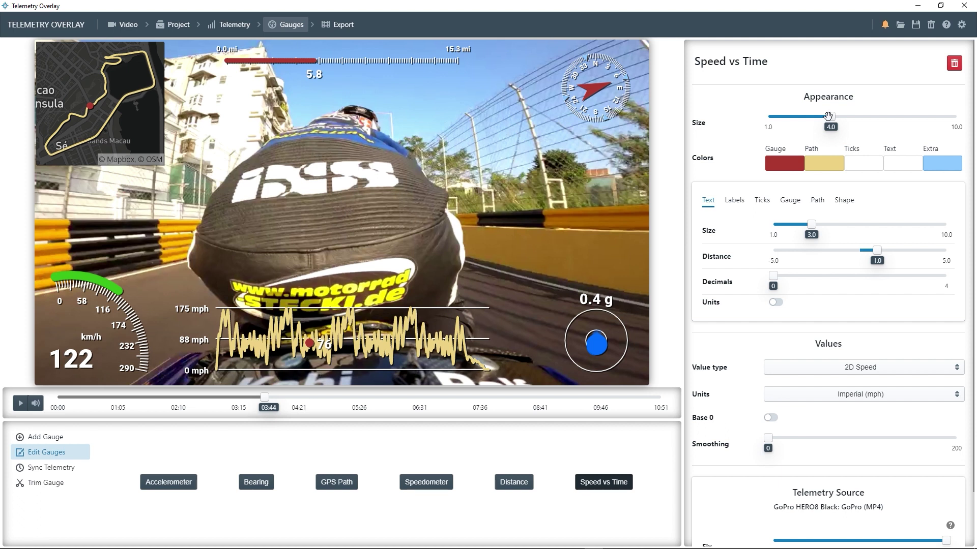
drag(828, 116, 814, 117)
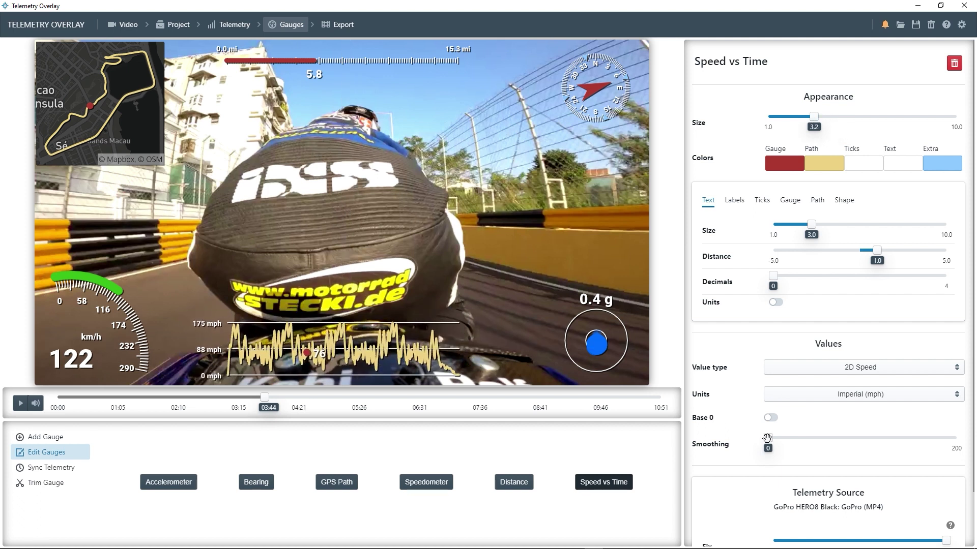
drag(773, 440, 847, 432)
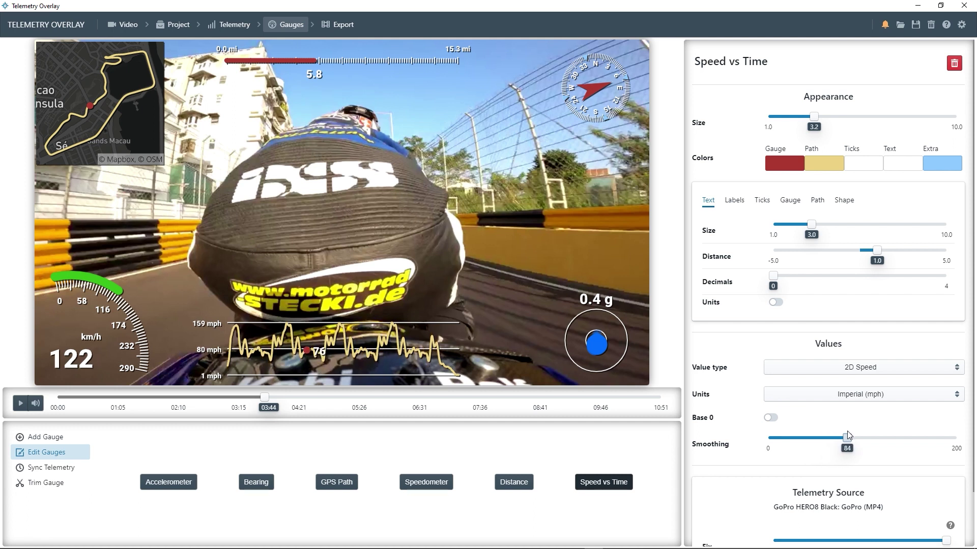
click(21, 437)
click(181, 437)
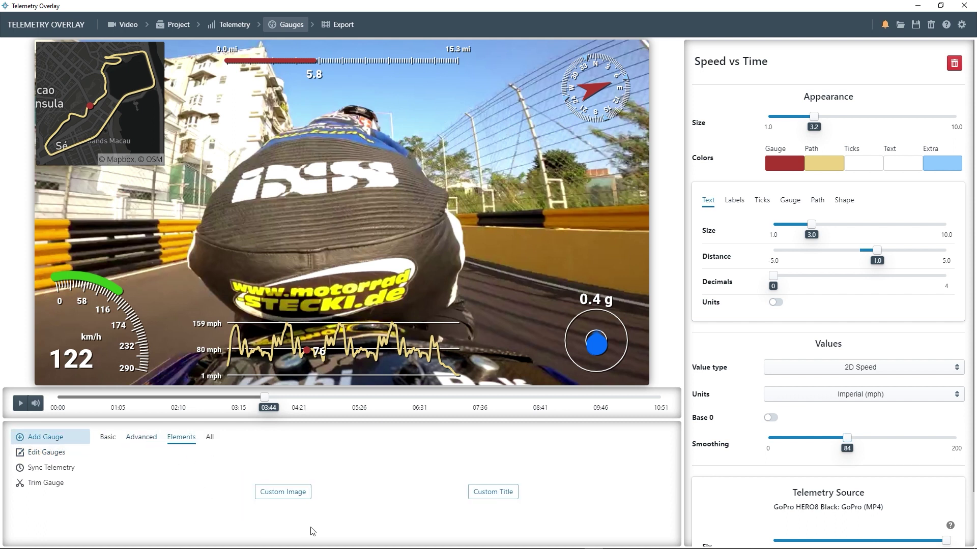
- Add a custom title reading 'Video & Pilot:' followed by the pilot's name
click(493, 493)
drag(355, 204, 350, 293)
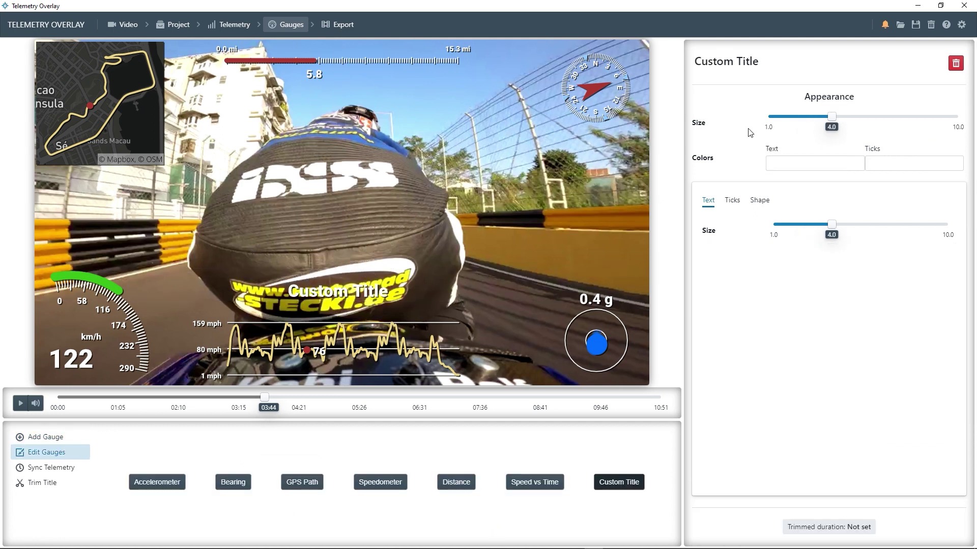
click(733, 61)
text(Video & Pilot: Horst Saiger)
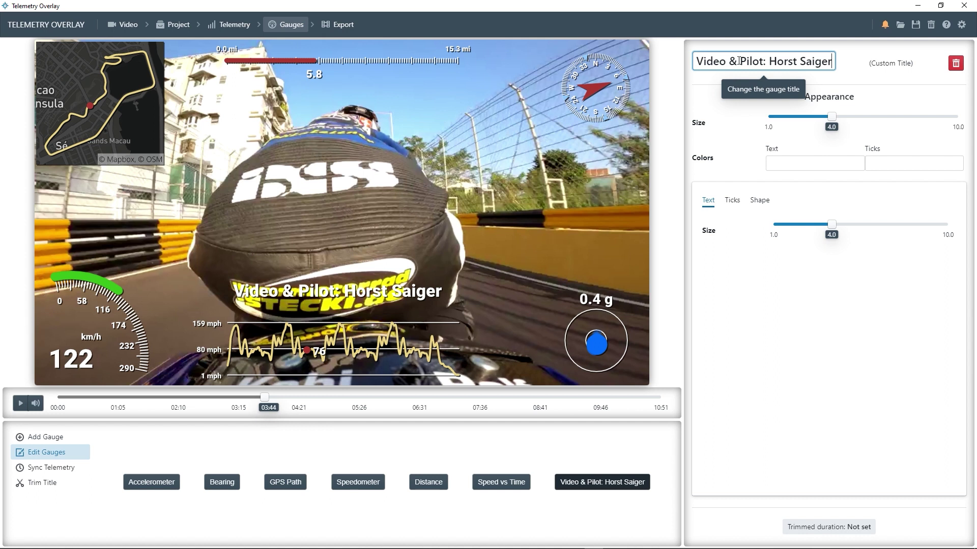
- Underline the title with a longer, lower line, shrink it to 1.8 and move it bottom-right
click(732, 200)
click(776, 225)
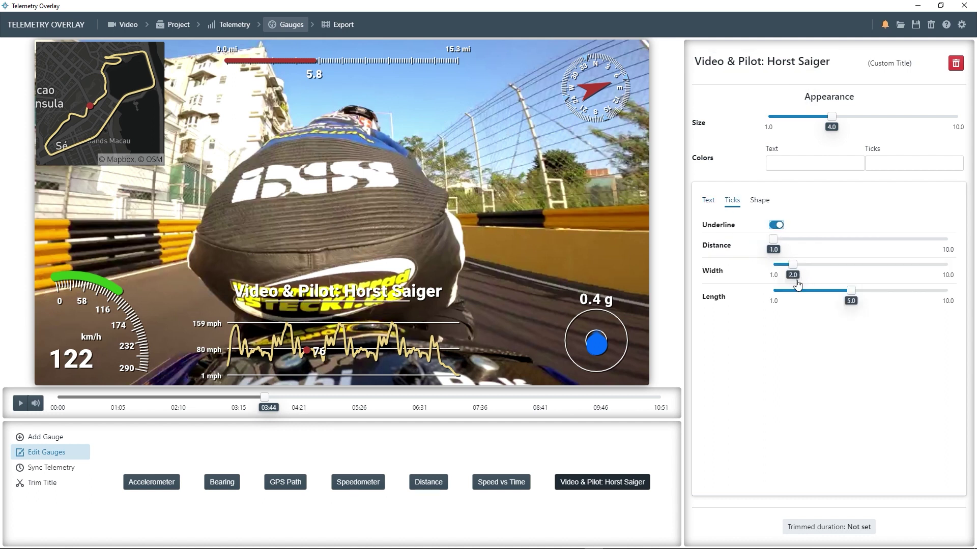
mouse_move(773, 240)
mouse_down()
mouse_move(792, 240)
mouse_move(783, 239)
mouse_up()
drag(851, 290, 913, 291)
drag(833, 114, 784, 117)
drag(338, 294, 579, 376)
- Nudge the accelerometer up, shorten the title underline slightly and set title opacity to 6.9
click(597, 341)
drag(597, 342, 598, 314)
click(572, 367)
drag(911, 289, 899, 290)
click(760, 200)
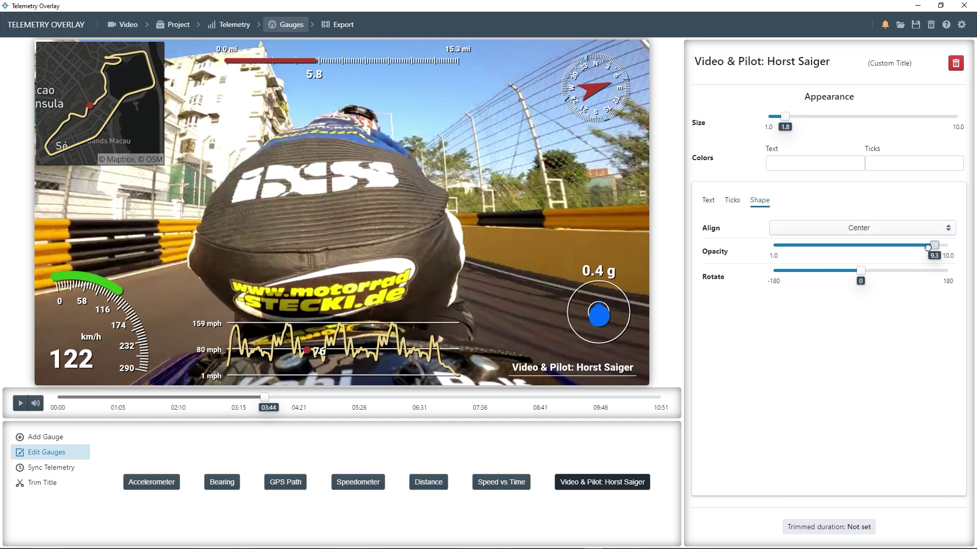
drag(946, 246, 887, 250)
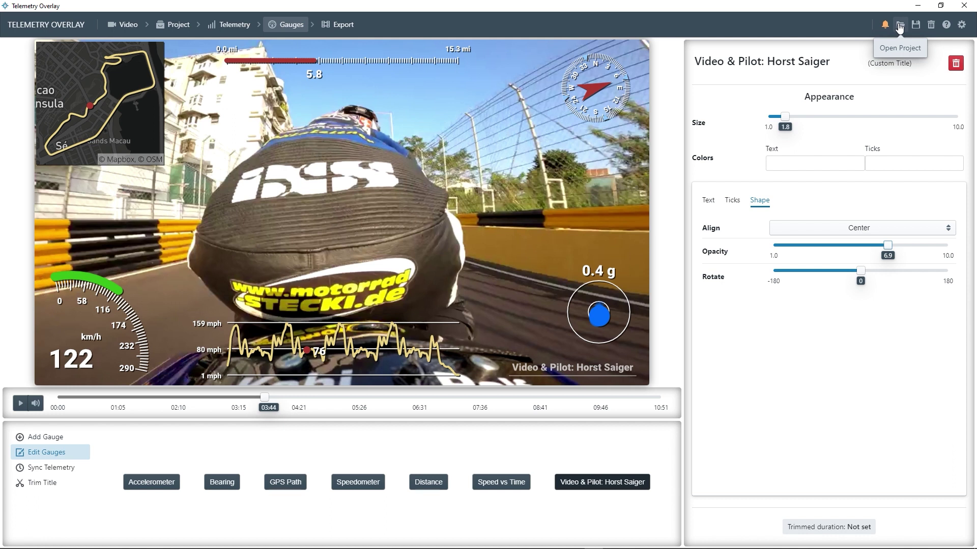
- Go from the Project and Video pages to the Telemetry page listing the GoPro HERO8 Black data
click(170, 28)
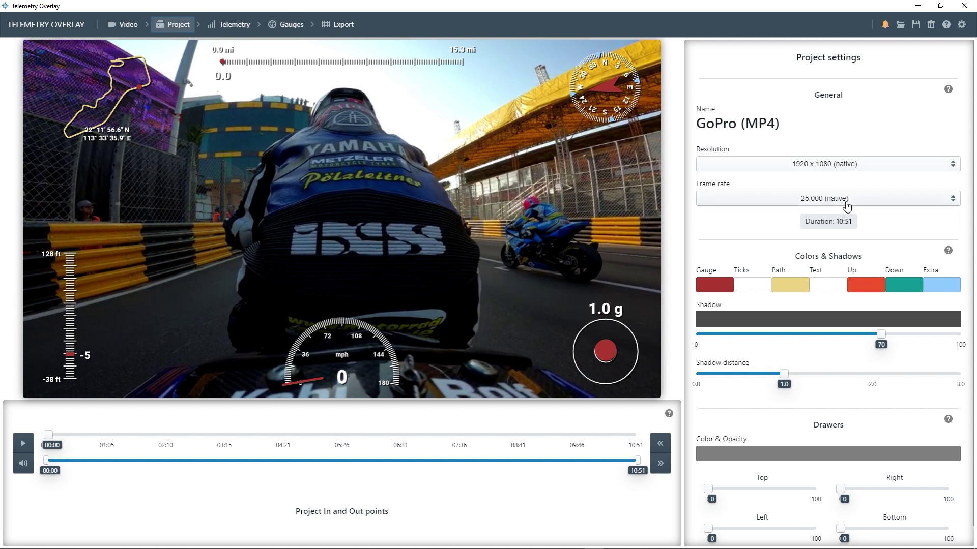
scroll(831, 433, down, 1)
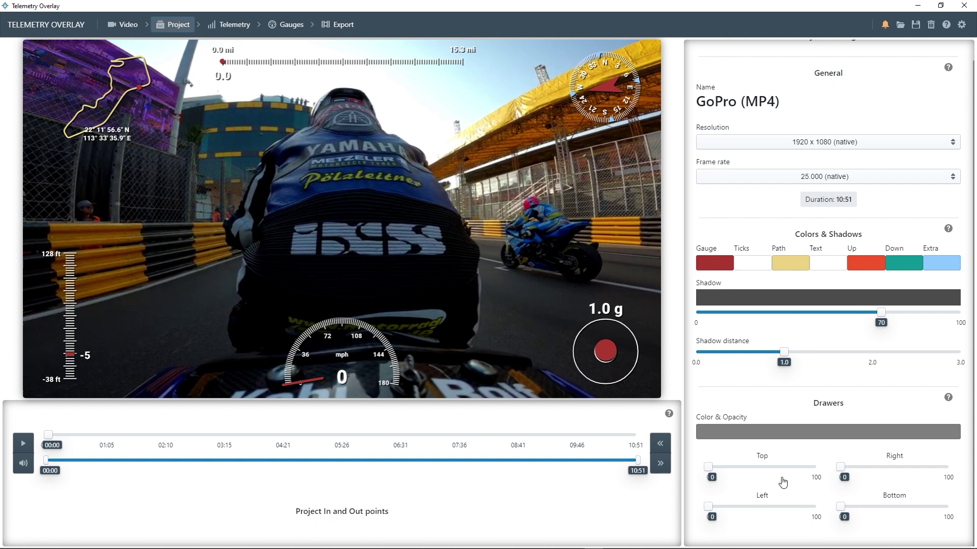
scroll(781, 456, up, 1)
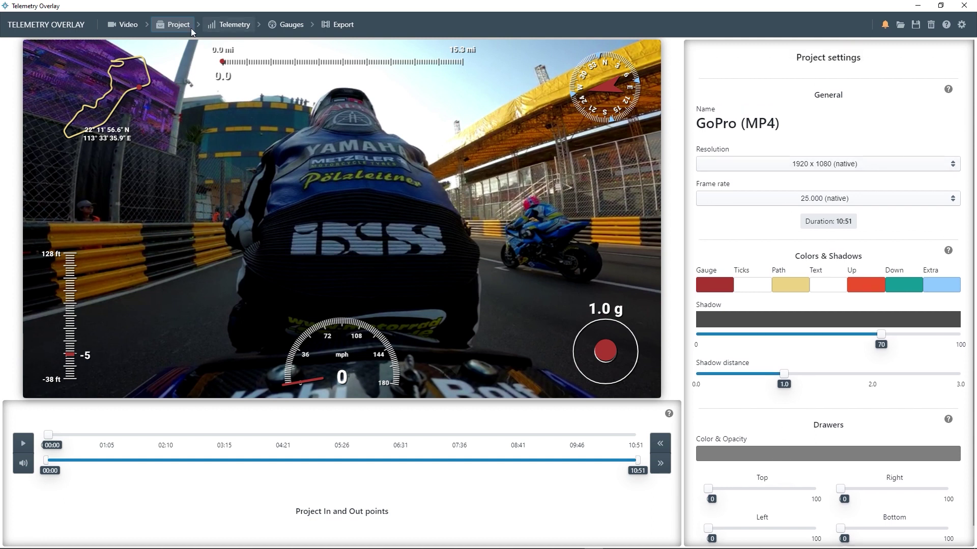
click(135, 28)
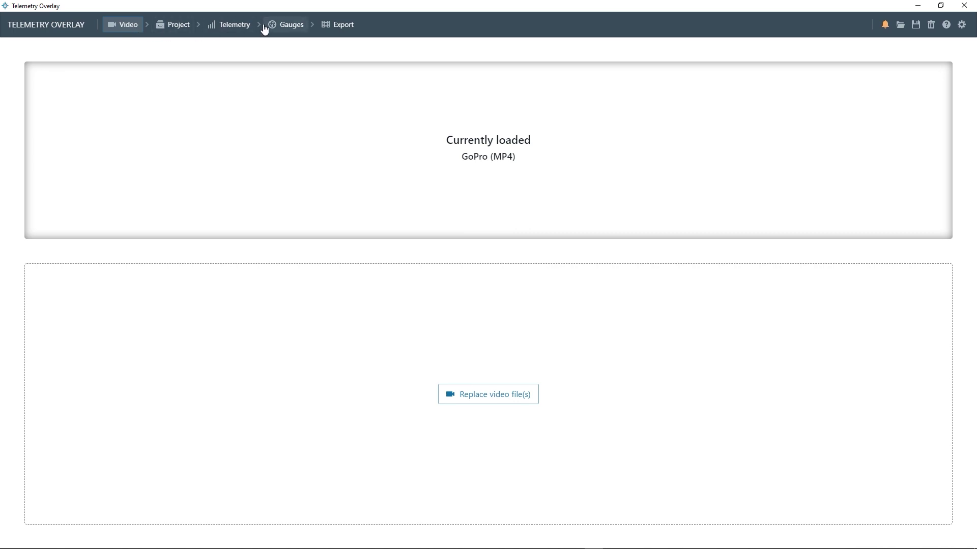
click(235, 27)
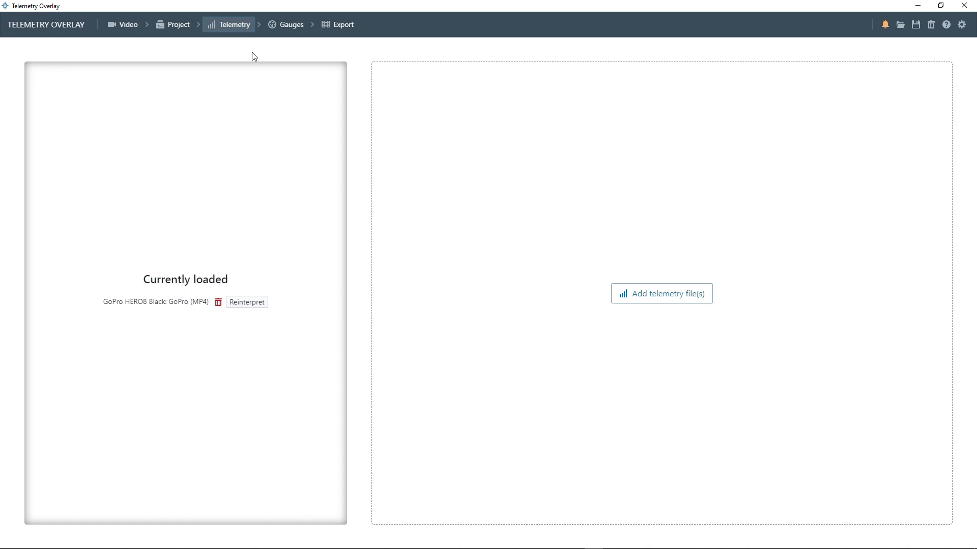
- Add Garmin.FIT from File Explorer as a second telemetry source
key(alt+Tab)
drag(722, 279, 527, 295)
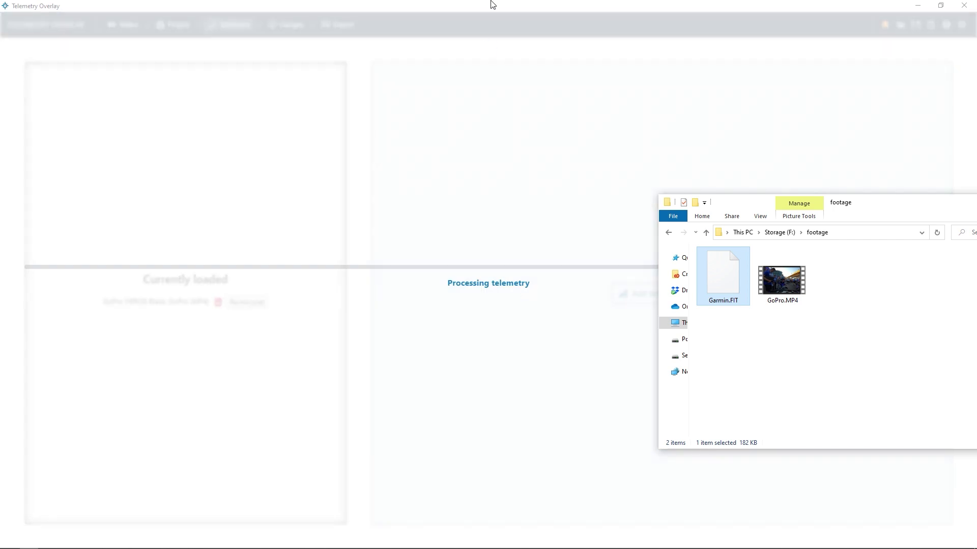
click(489, 13)
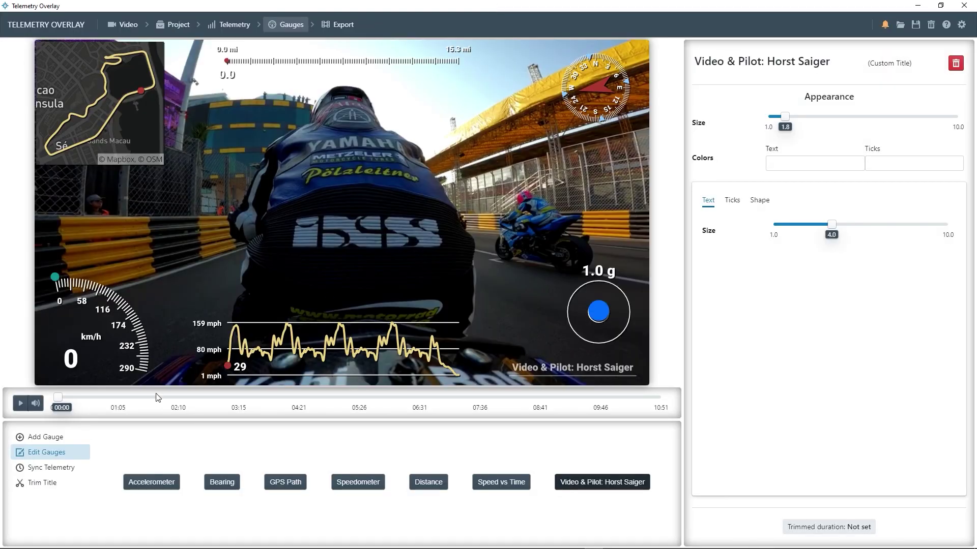
click(43, 437)
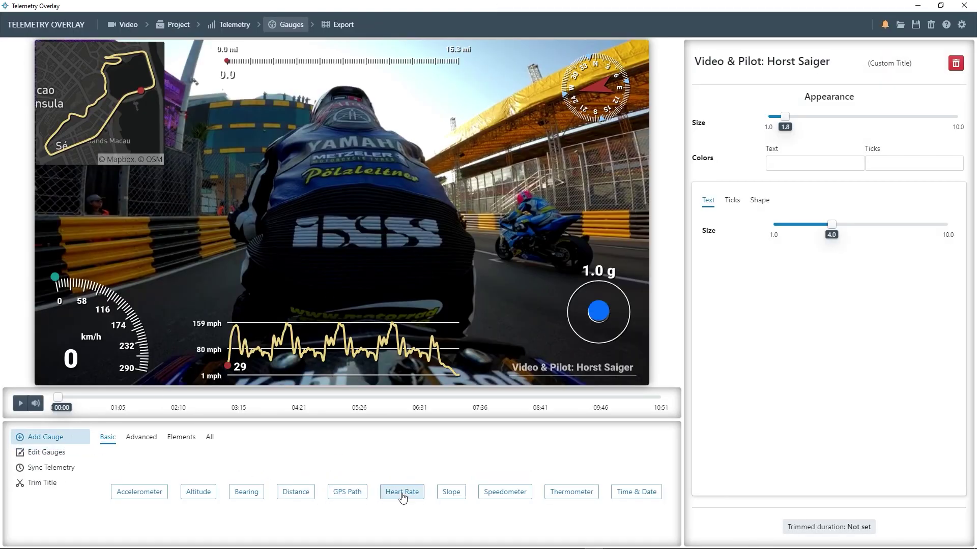
- Add a Heart Rate gauge at size 1.7 on the right of the video
click(402, 493)
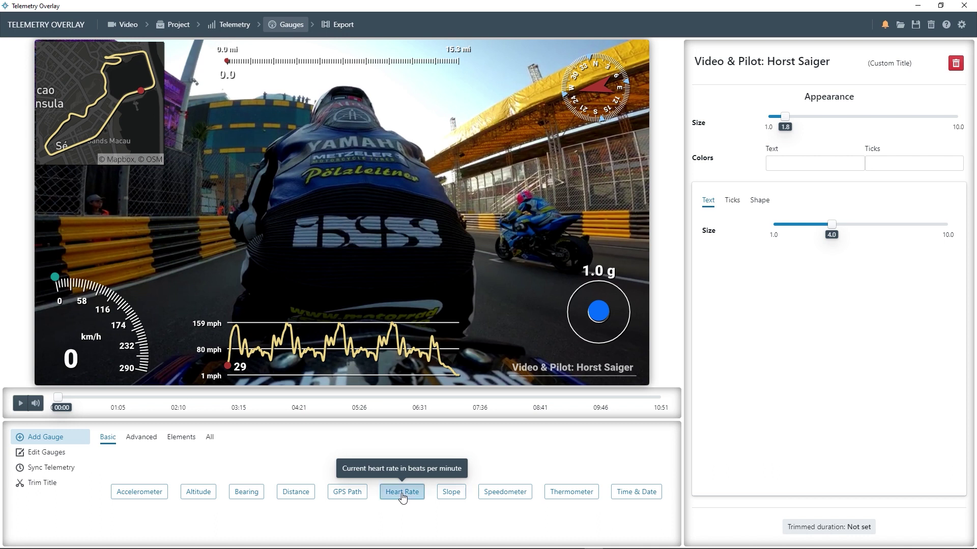
drag(831, 116, 783, 116)
drag(351, 211, 589, 201)
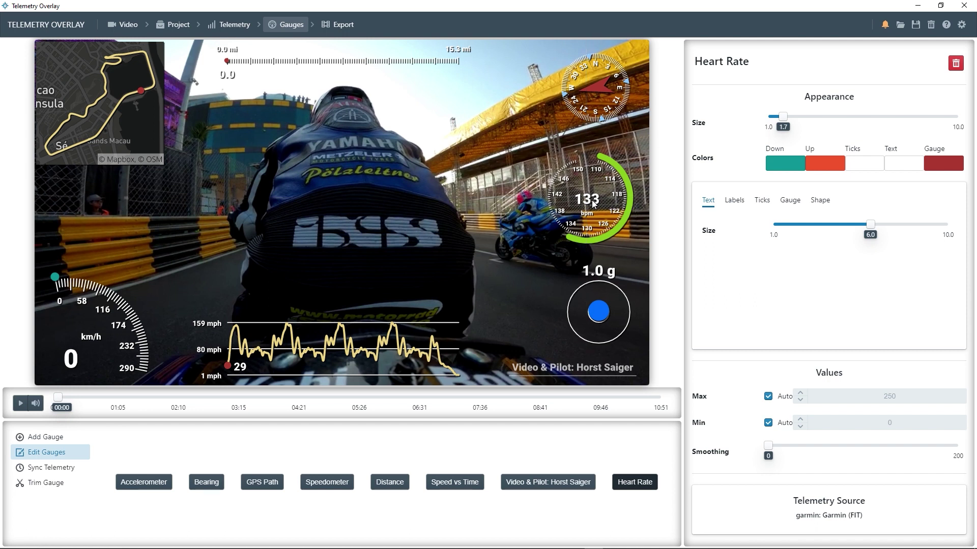
- Add an Advanced Power bar gauge at size 3.0 above the speed graph and preview later footage
click(46, 440)
click(143, 438)
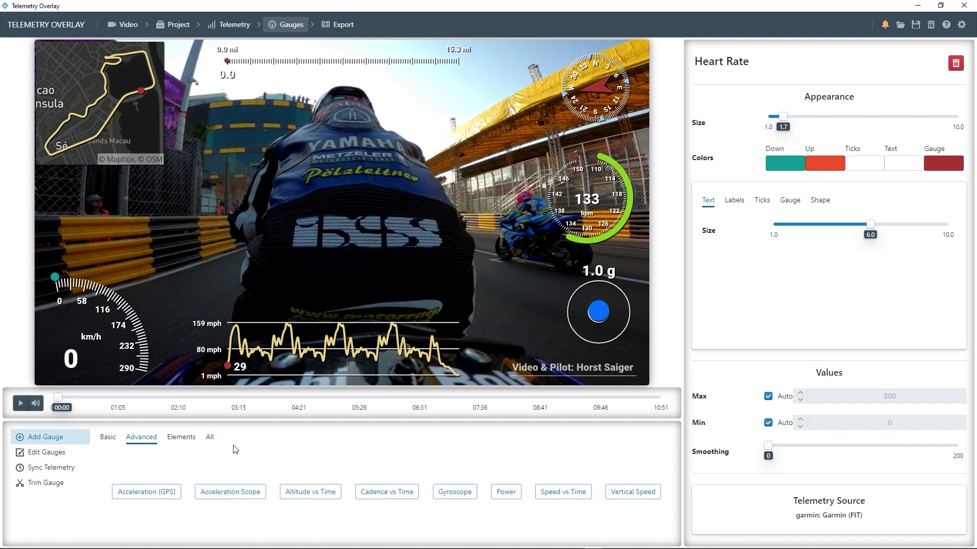
click(507, 492)
drag(344, 215, 325, 286)
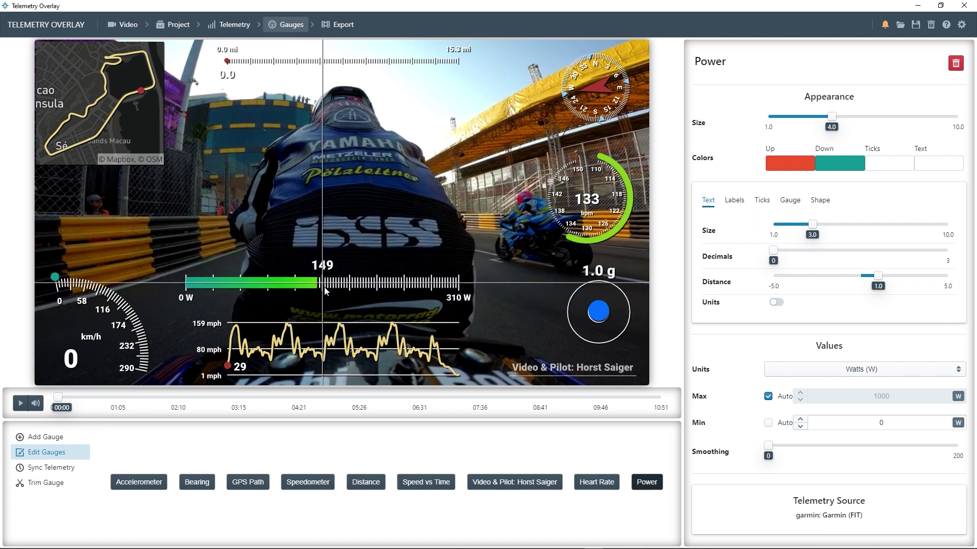
drag(826, 121, 810, 121)
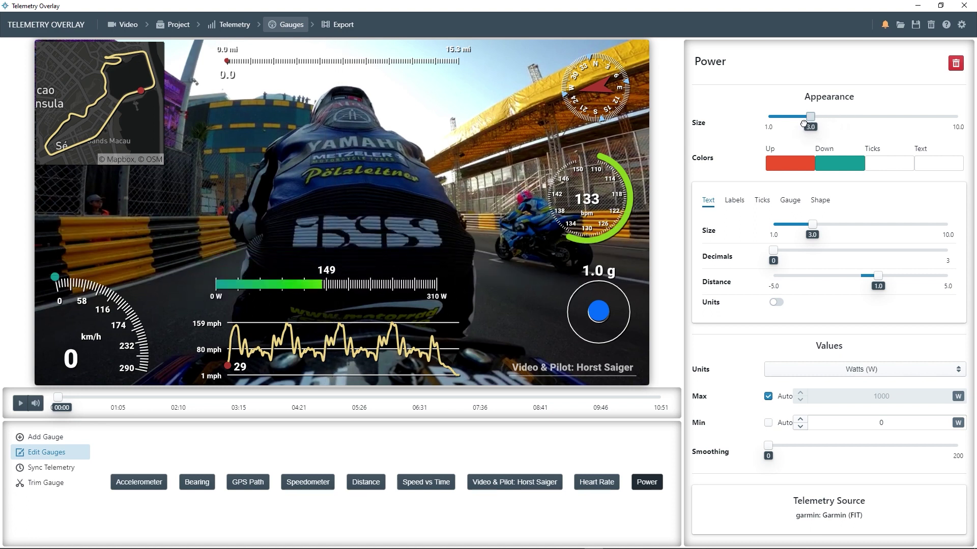
click(365, 295)
drag(216, 398, 553, 407)
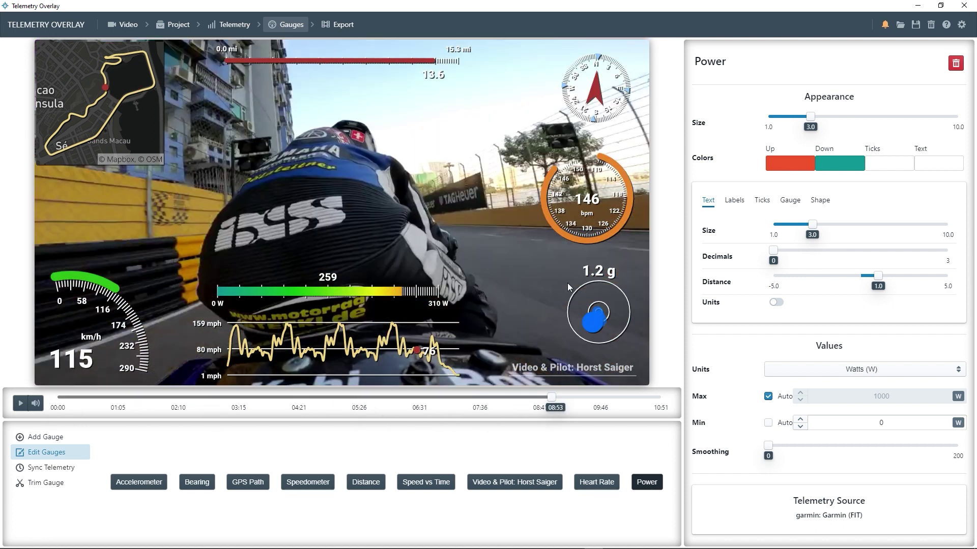
- Open the Help manual and scroll through its explanation of the program's sections
click(945, 25)
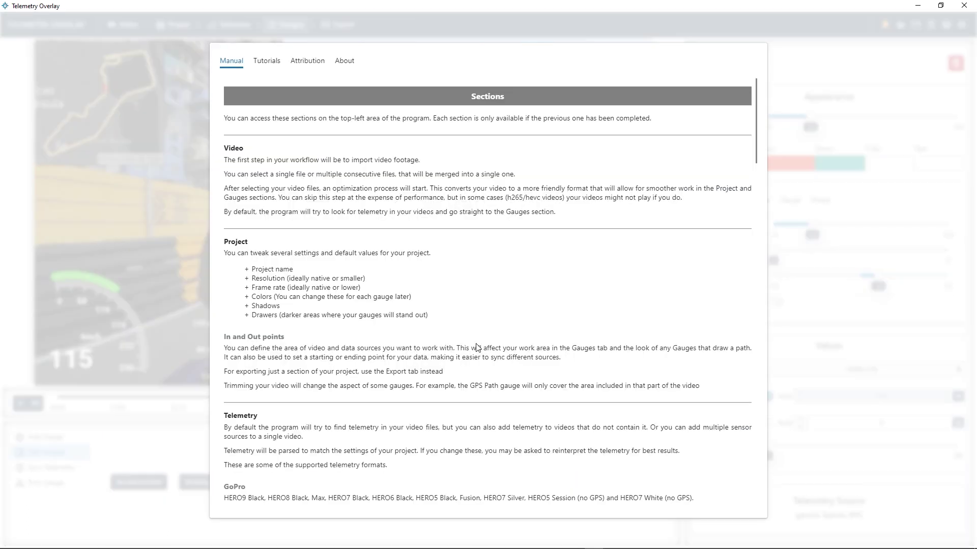
scroll(477, 348, down, 15)
scroll(476, 348, down, 5)
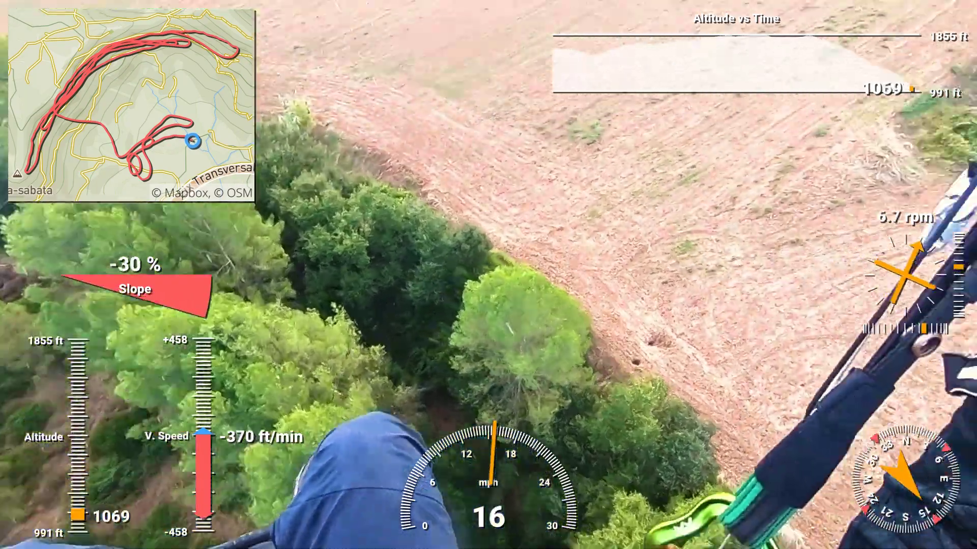